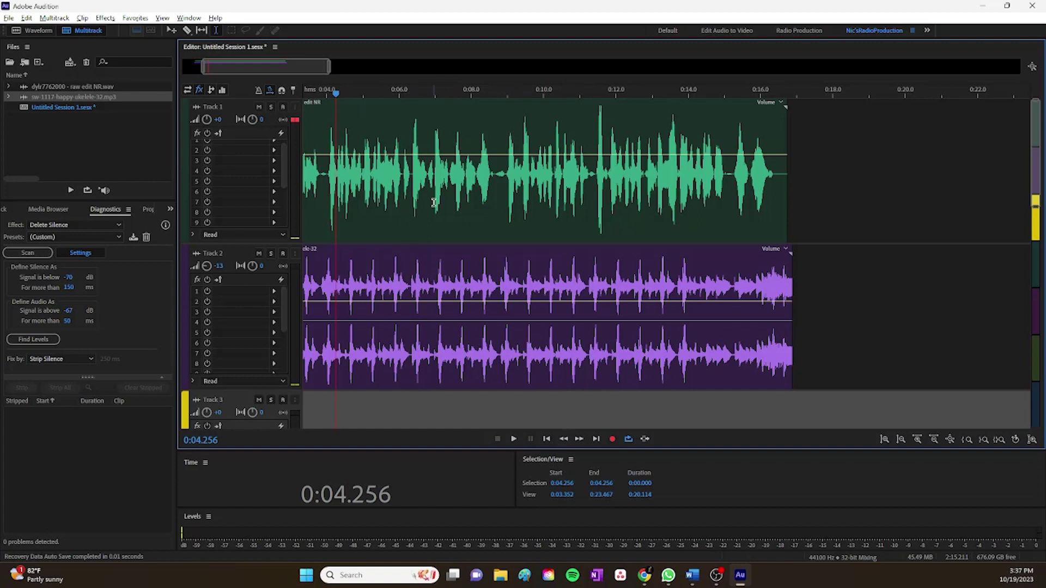
- Select the ukulele music clip on Track 2
left_click(565, 352)
- Undo the last move, align the ukulele clip to 0:00, and shift the voiceover to about 0:02.6
key("ctrl+z")
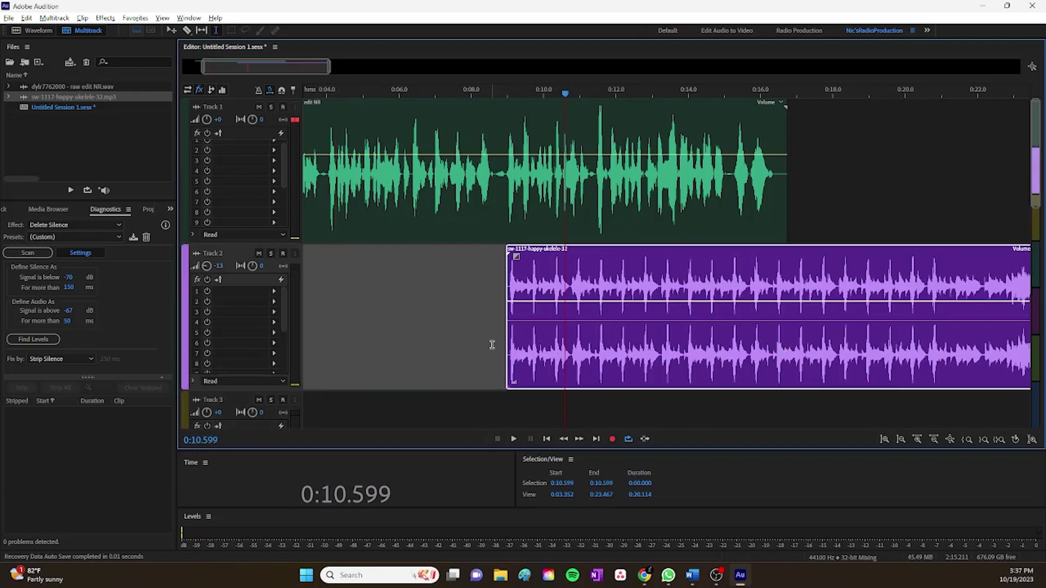
left_click_drag(499, 347, 262, 345)
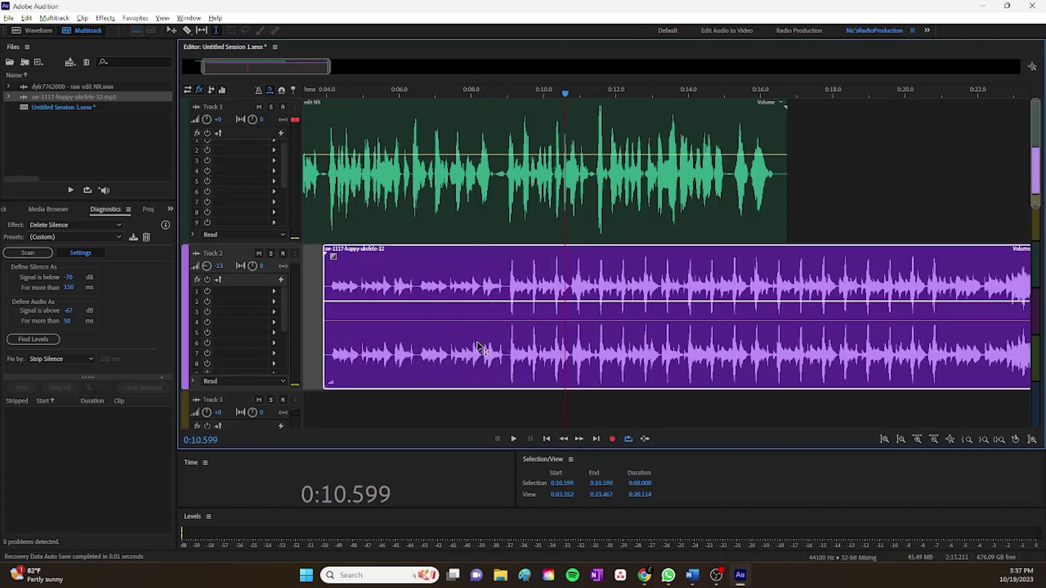
left_click_drag(482, 349, 181, 153)
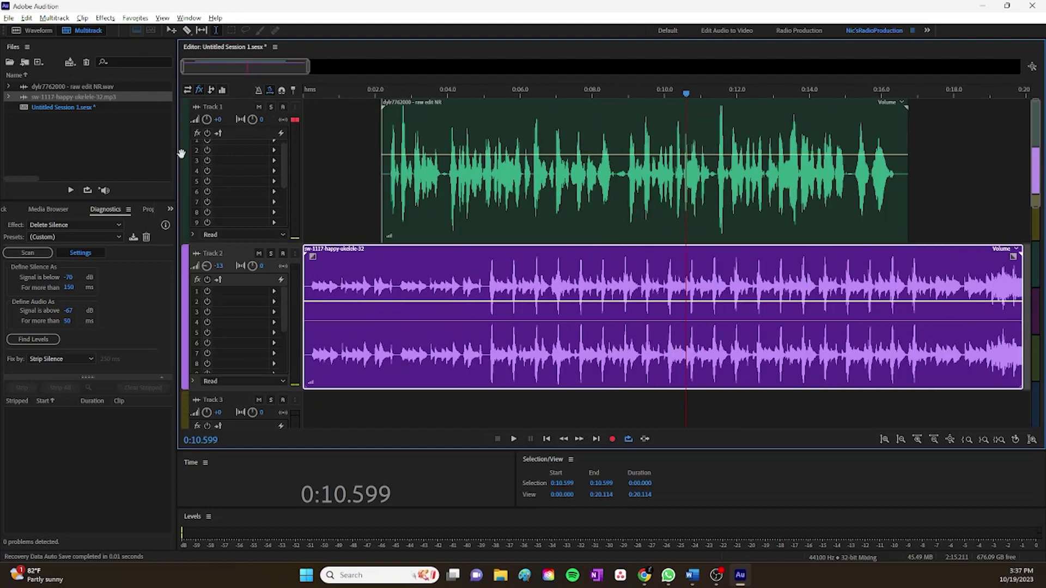
left_click_drag(555, 219, 566, 226)
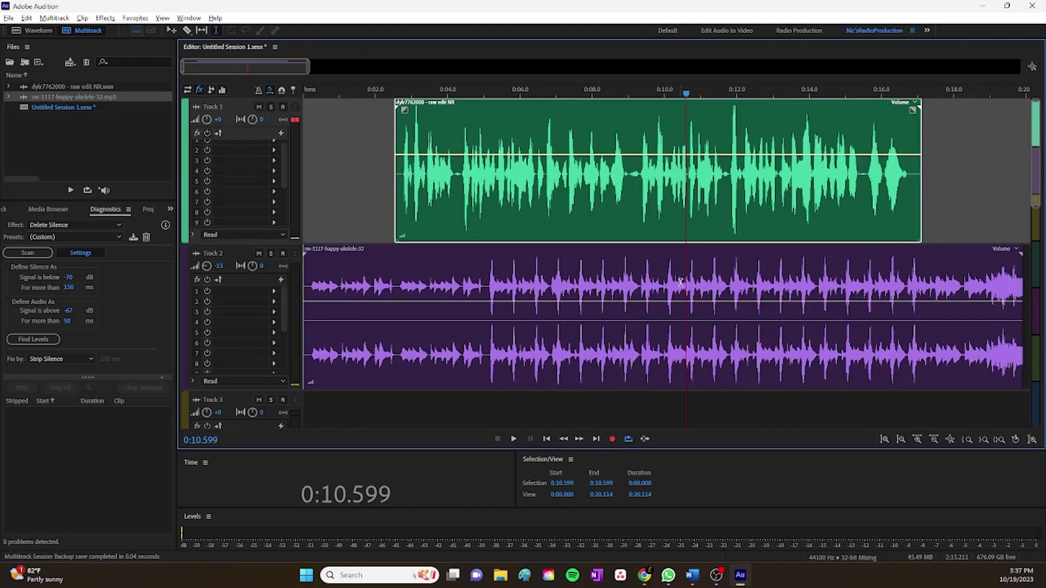
left_click(601, 226)
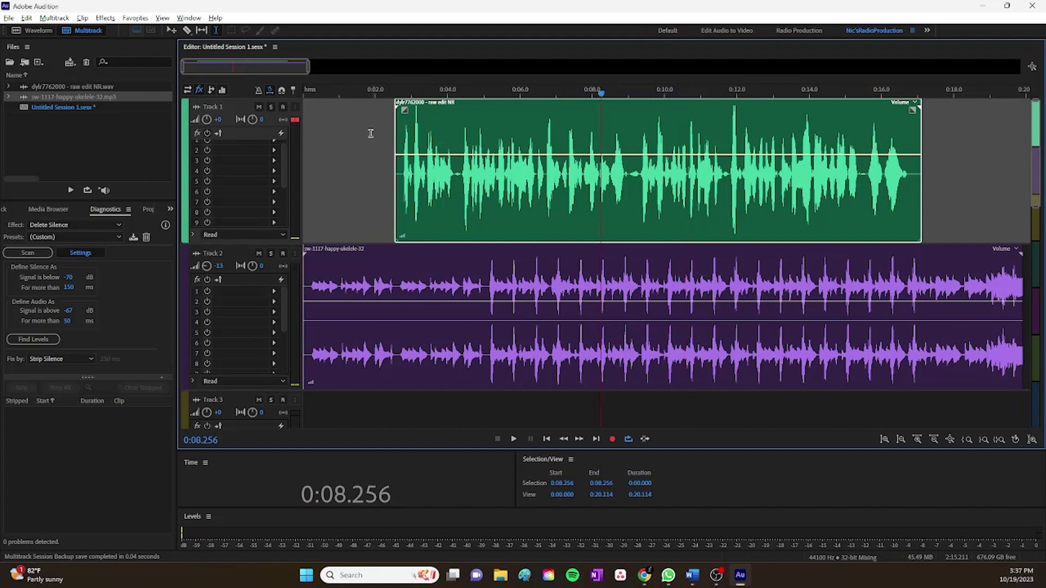
left_click(271, 108)
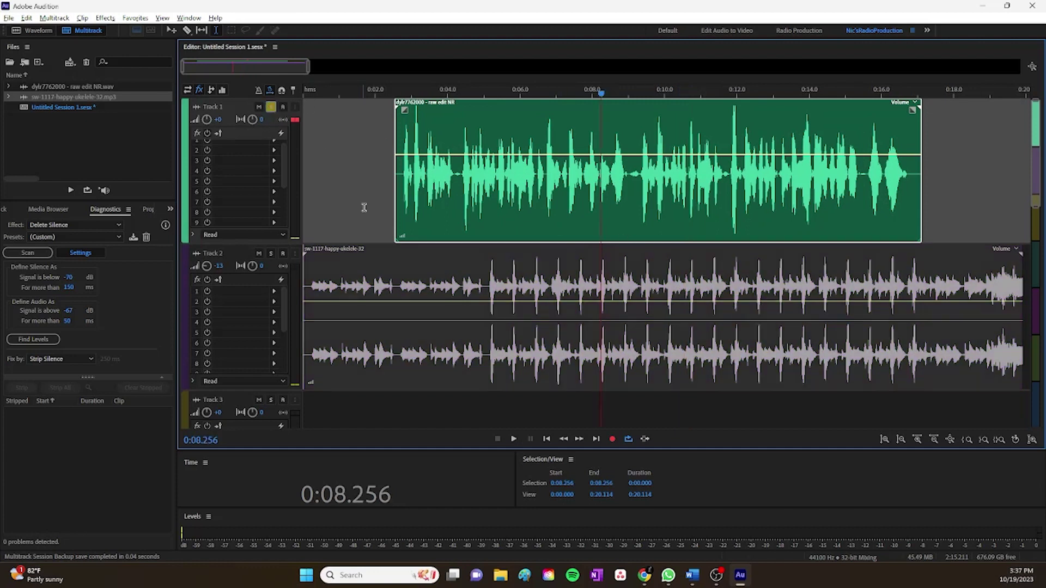
left_click(402, 211)
key("space")
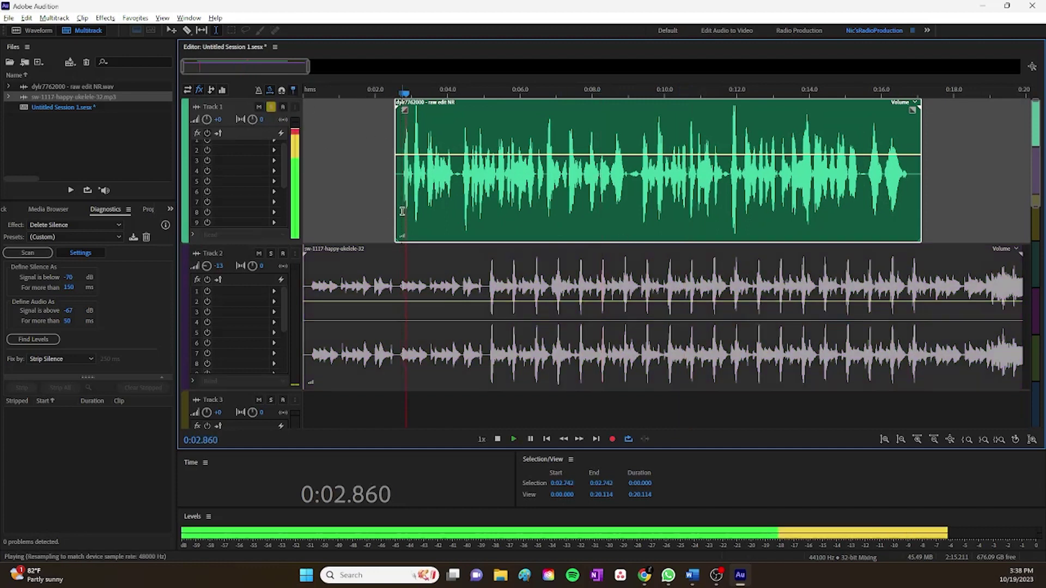
key("space")
left_click(271, 107)
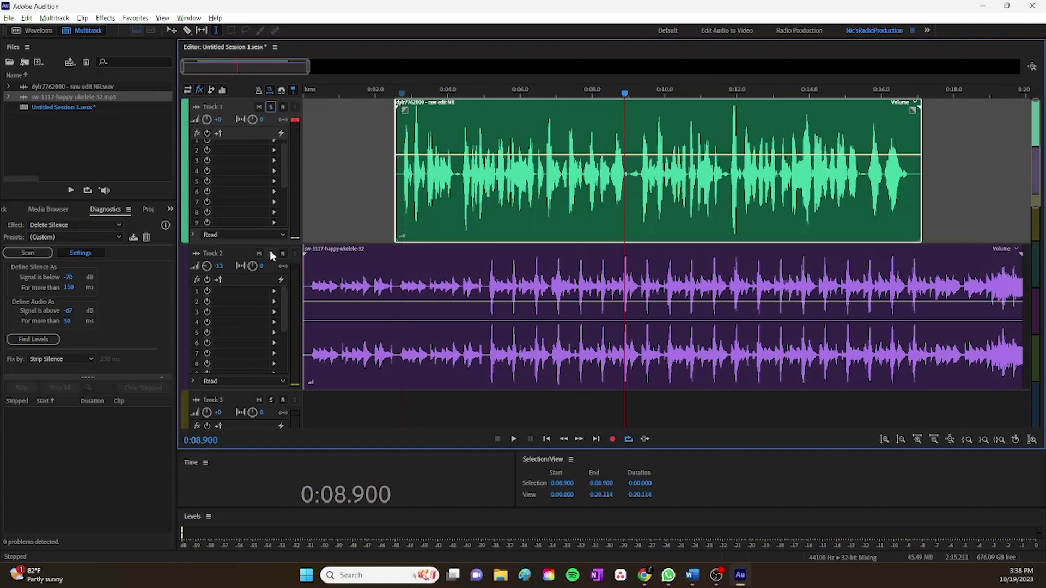
left_click(270, 254)
left_click(312, 220)
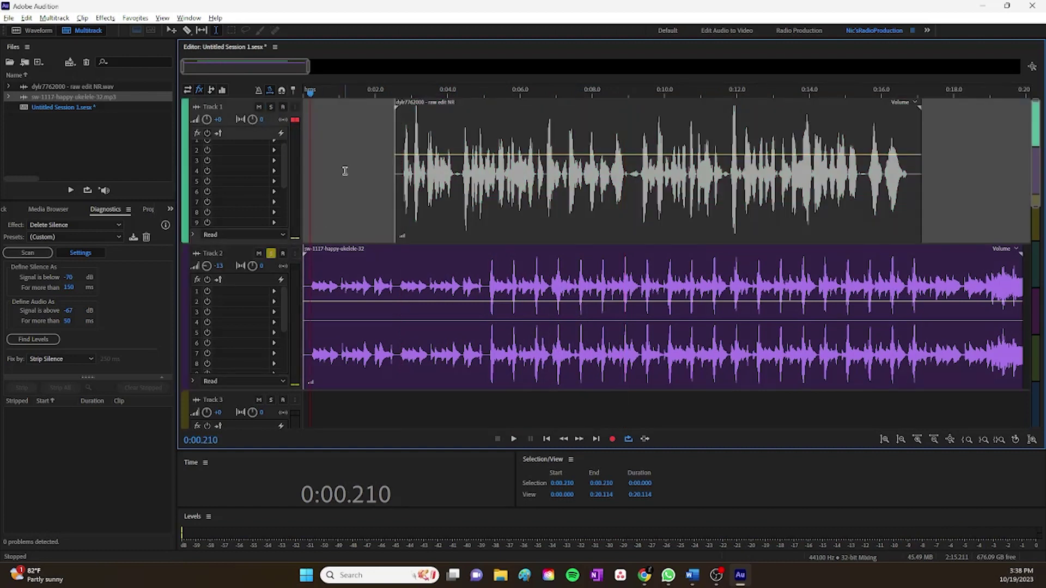
key("space")
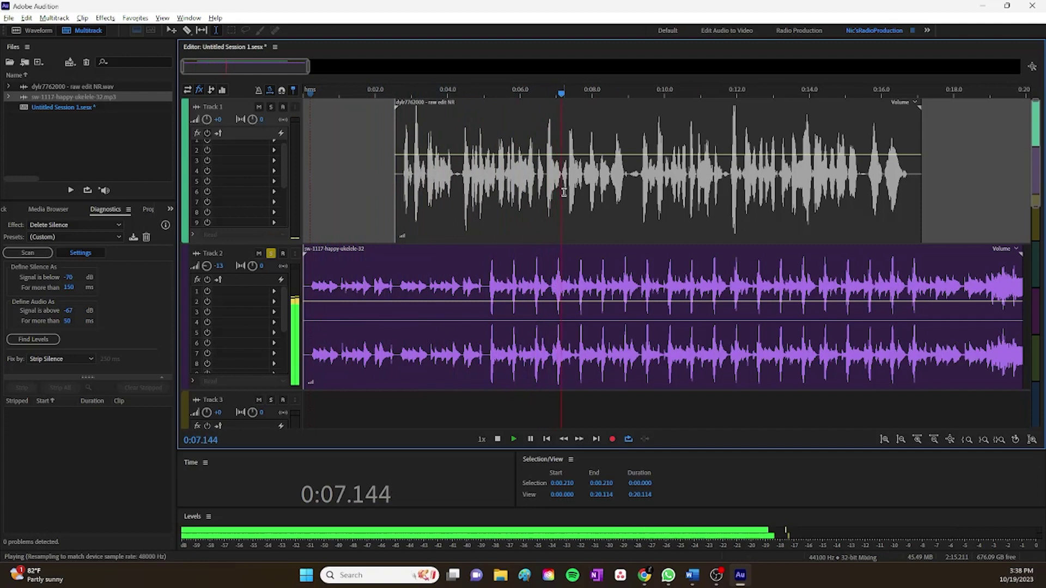
key("space")
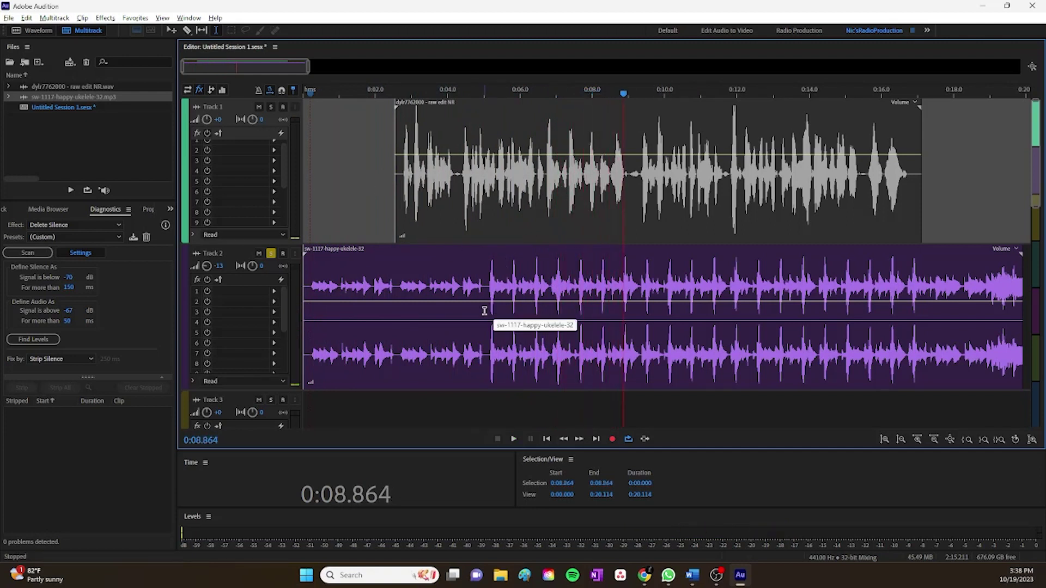
left_click_drag(484, 306, 917, 316)
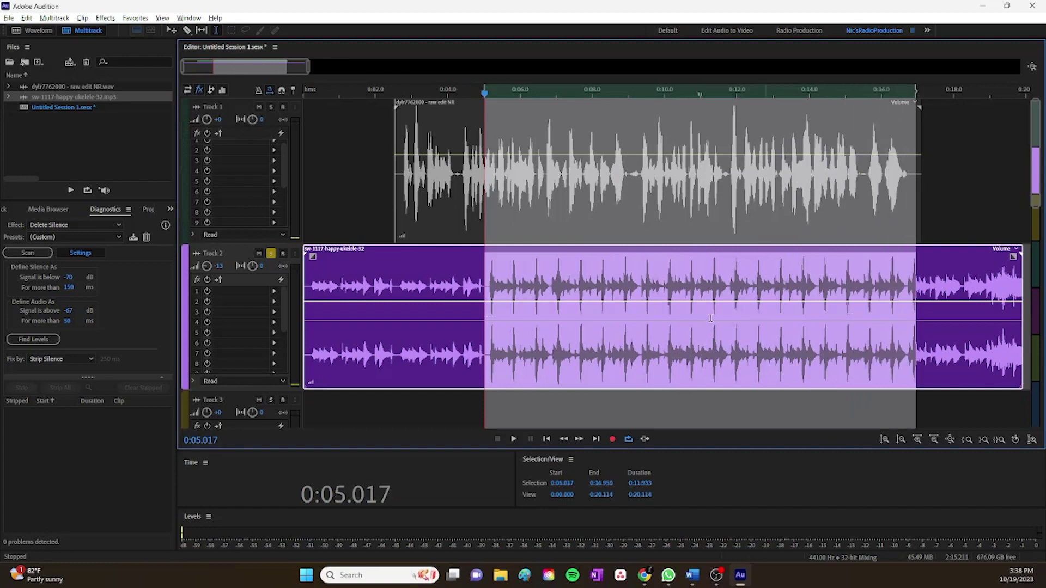
left_click(555, 337)
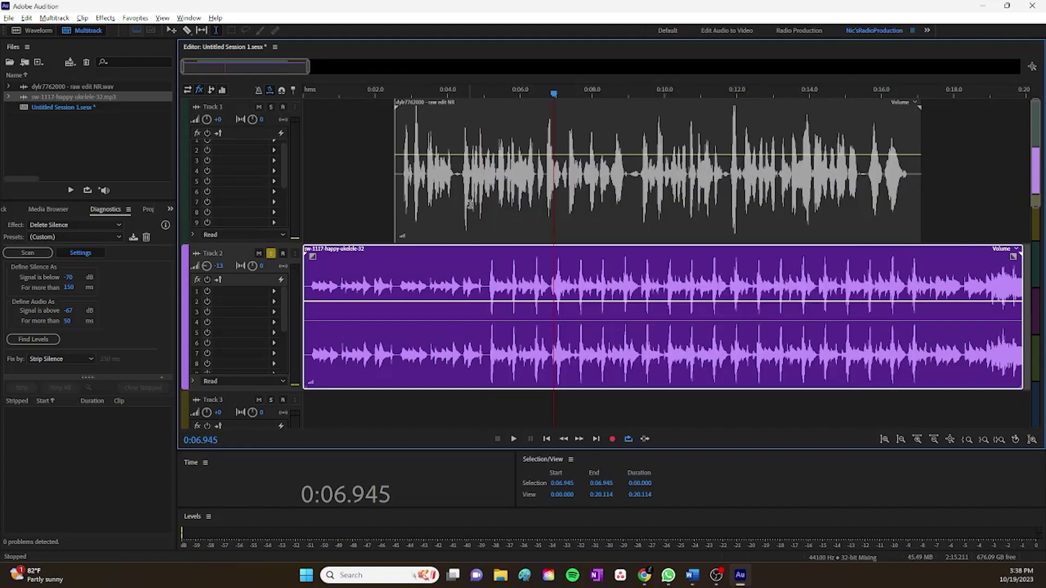
left_click_drag(463, 206, 861, 206)
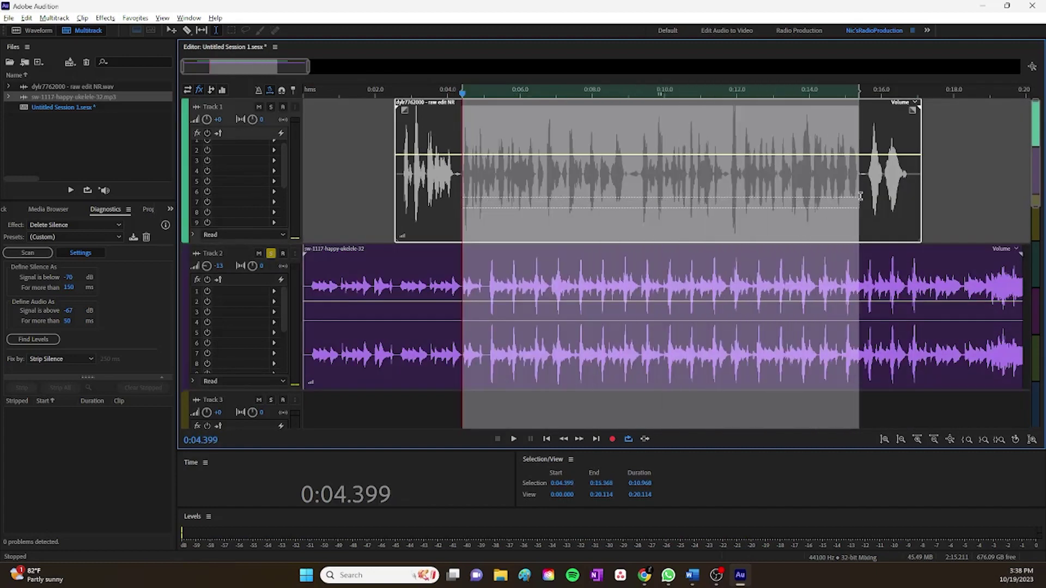
left_click(693, 209)
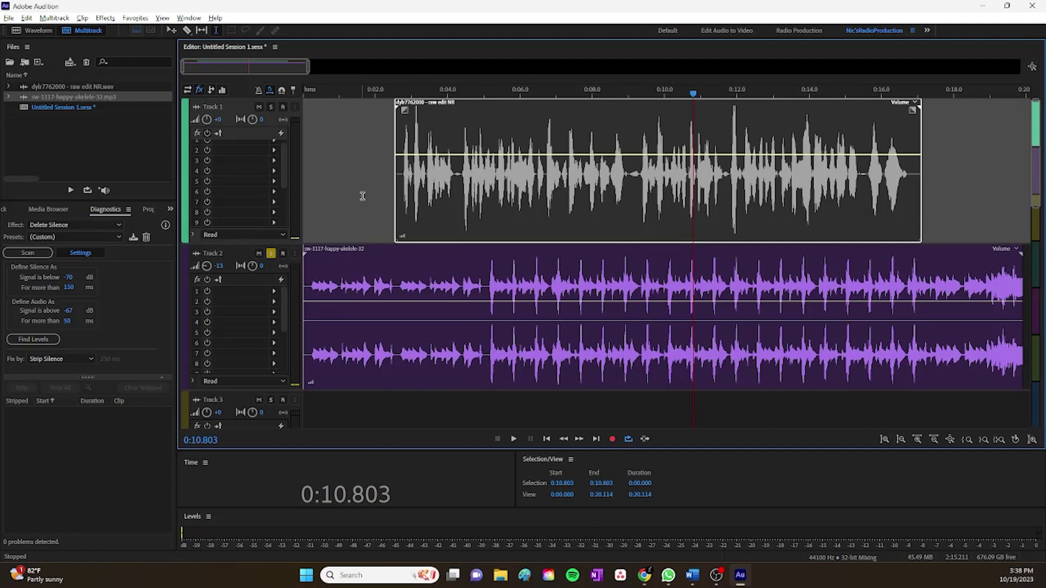
left_click(271, 254)
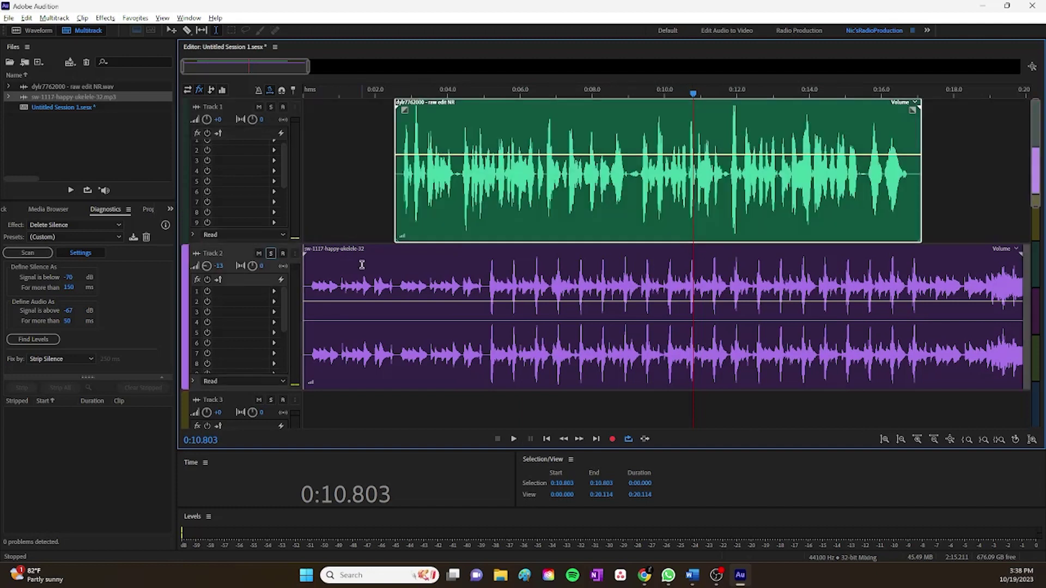
left_click(486, 315)
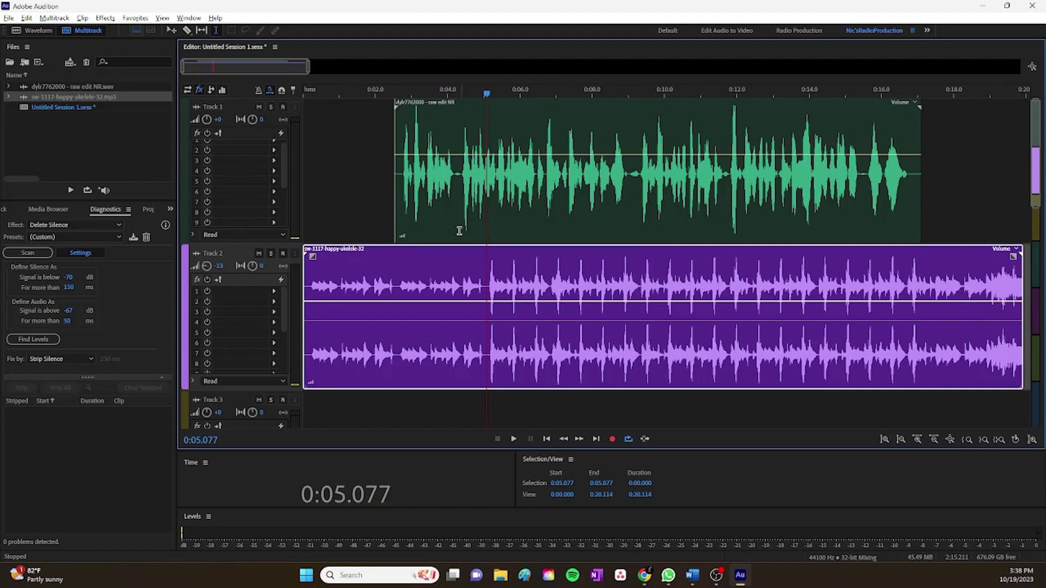
left_click_drag(208, 267, 249, 276)
- Play from 0:02.681, select 0:05–0:17 across both tracks, and lower Track 2 to -9.9
left_click(400, 230)
key("space")
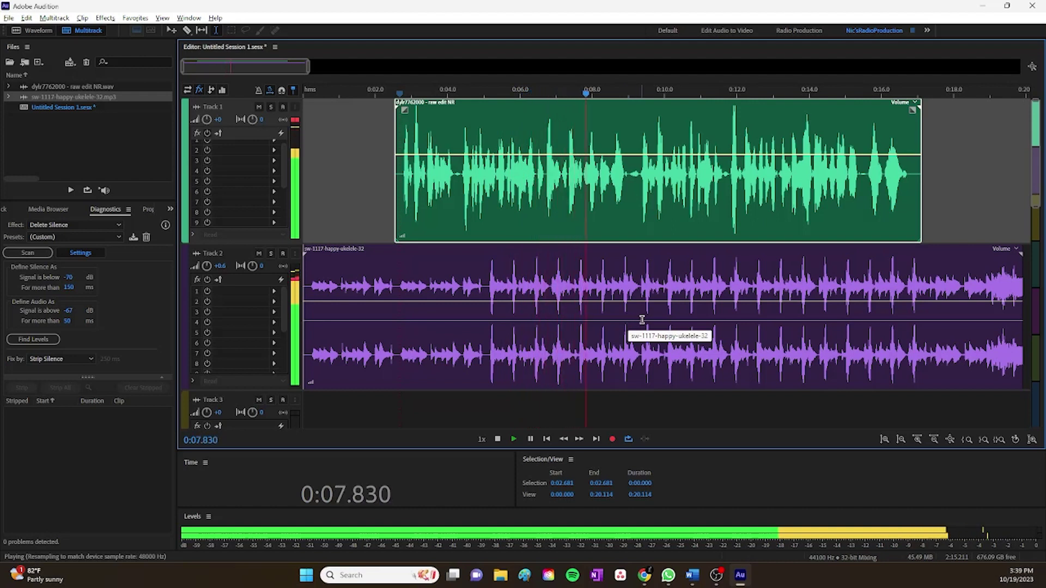
key("space")
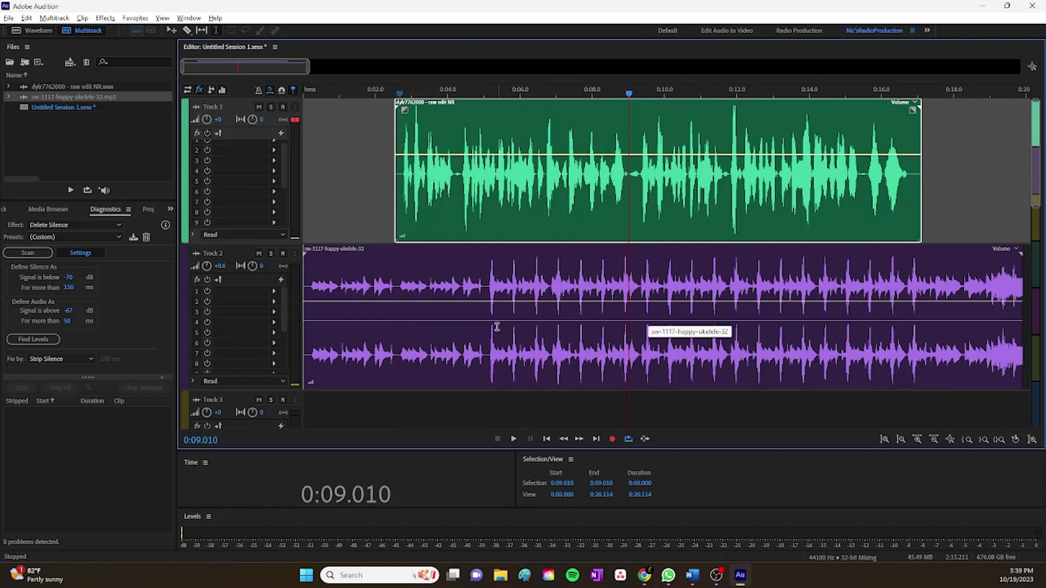
left_click_drag(485, 322, 914, 329)
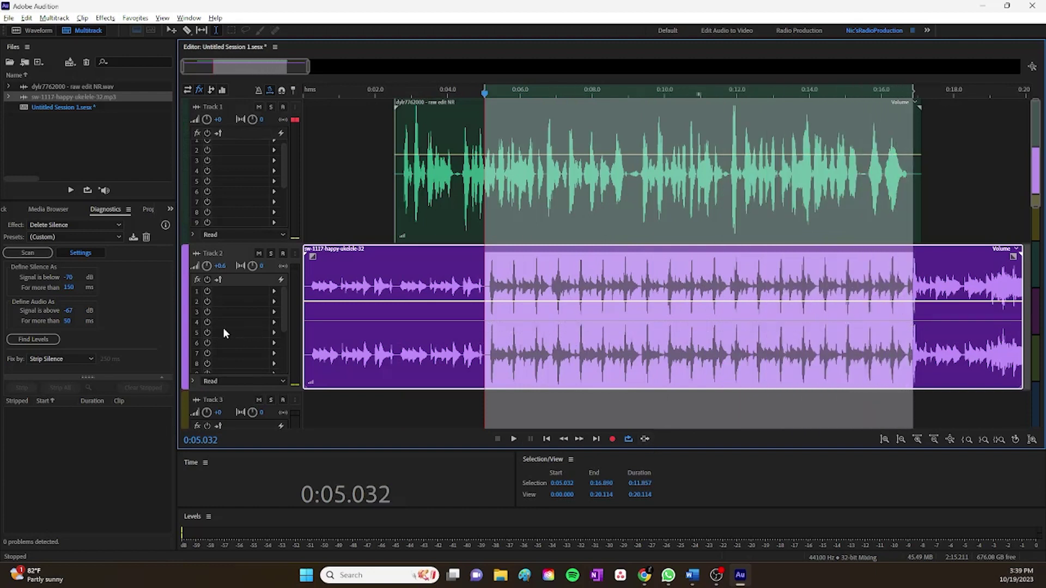
key("space")
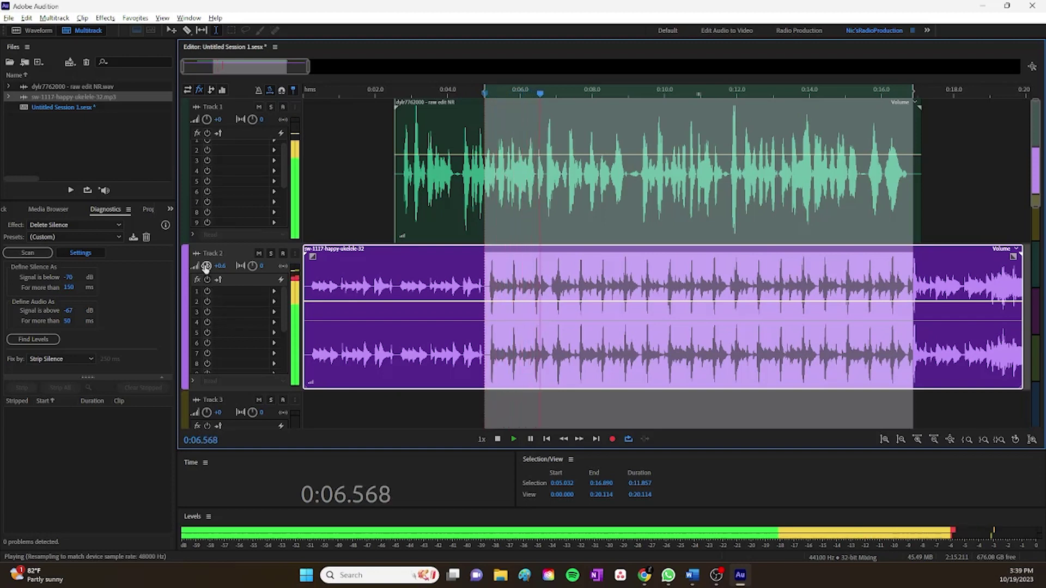
left_click_drag(206, 267, 179, 271)
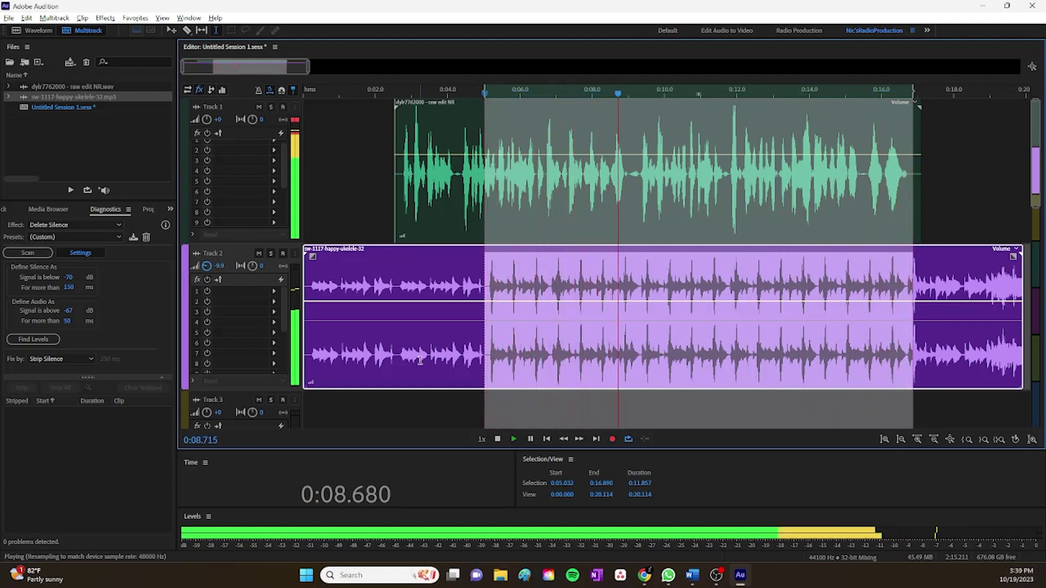
- Stop playback and redo the 0:05–0:17 time selection across both tracks, then clear it
left_click(573, 359)
key("space")
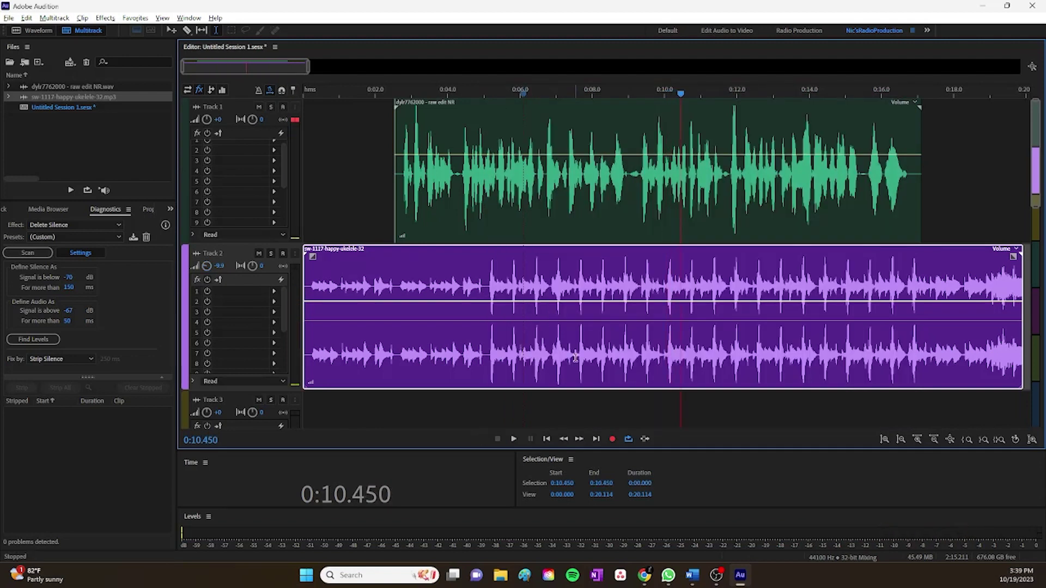
left_click_drag(485, 330, 918, 335)
left_click(549, 345)
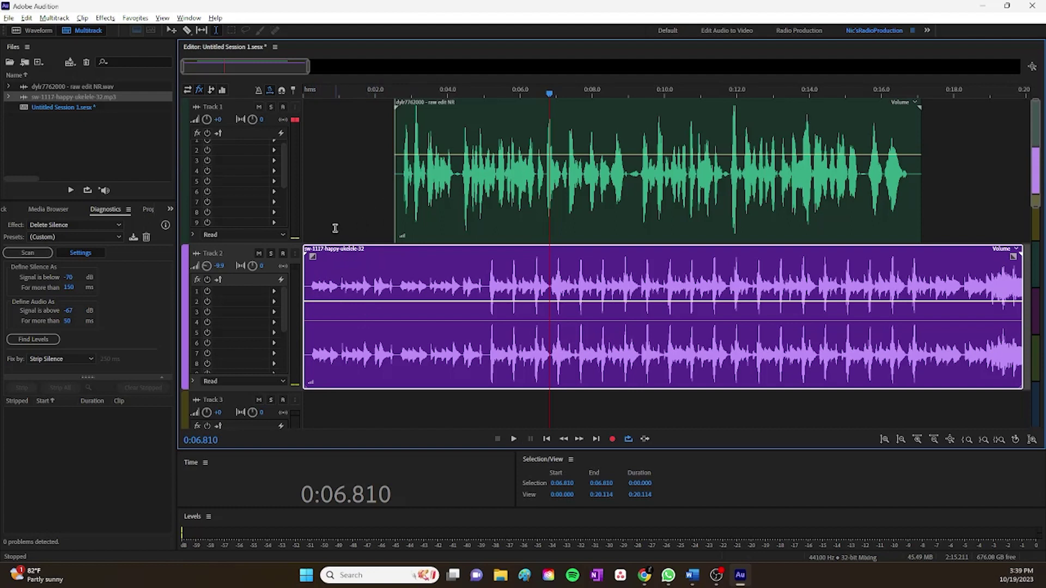
- Play from the start, then add a ukulele keyframe near 0:03.4 and raise the opening volume
left_click(311, 218)
key("space")
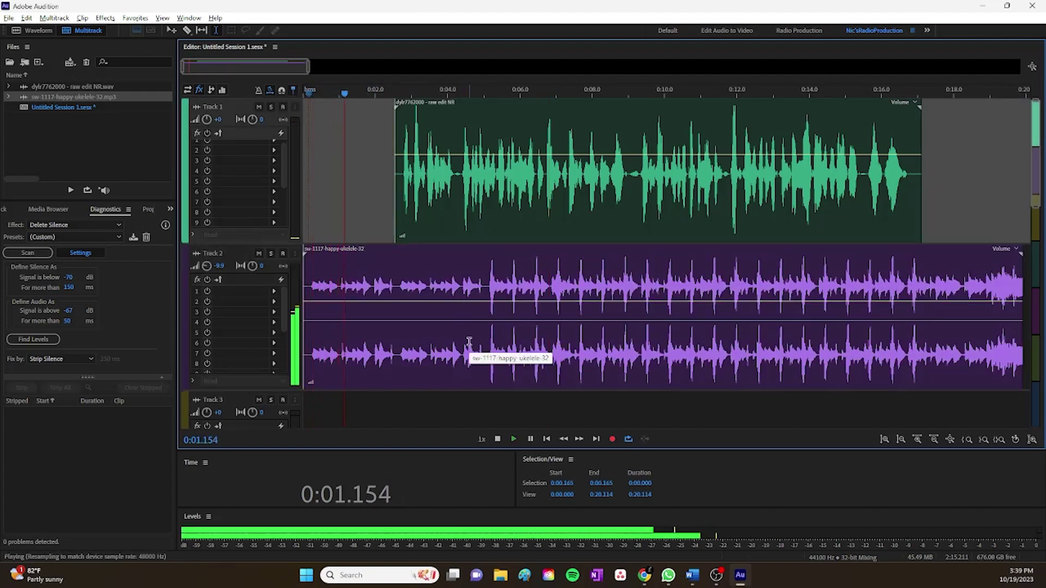
key("space")
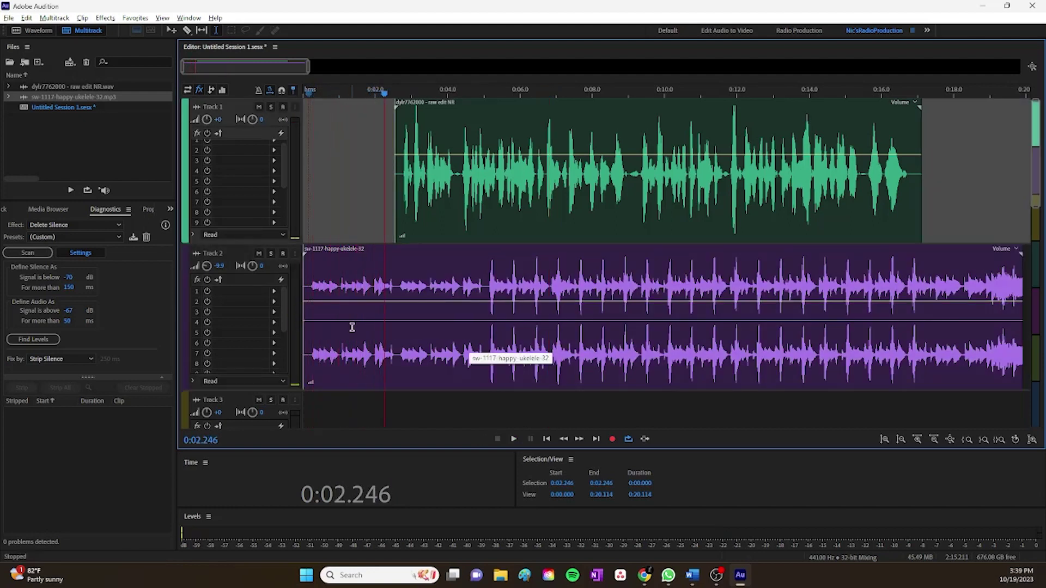
left_click(428, 304)
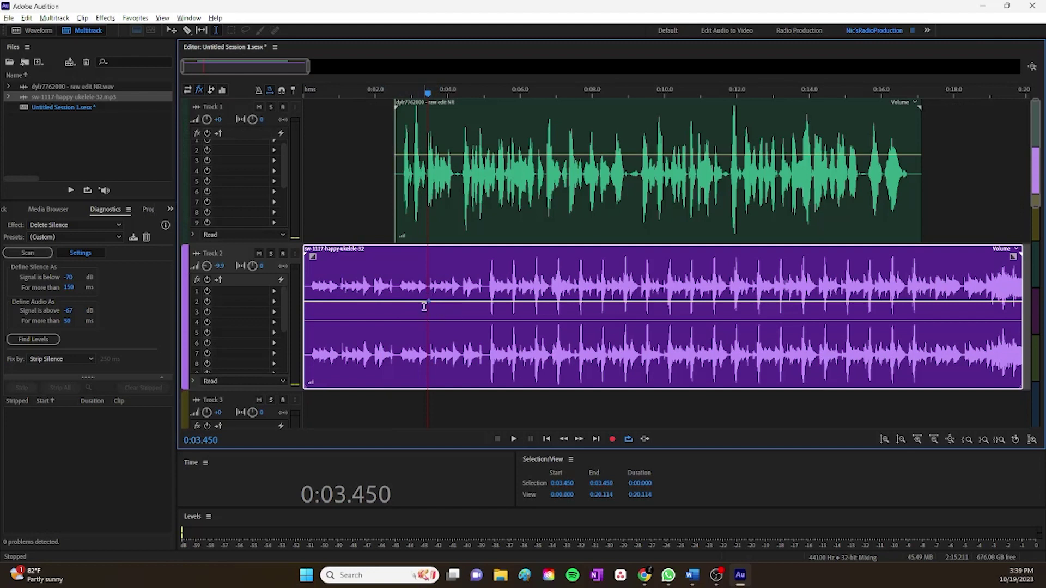
left_click(393, 301)
left_click_drag(392, 302, 392, 268)
mouse_move(393, 270)
left_click(312, 207)
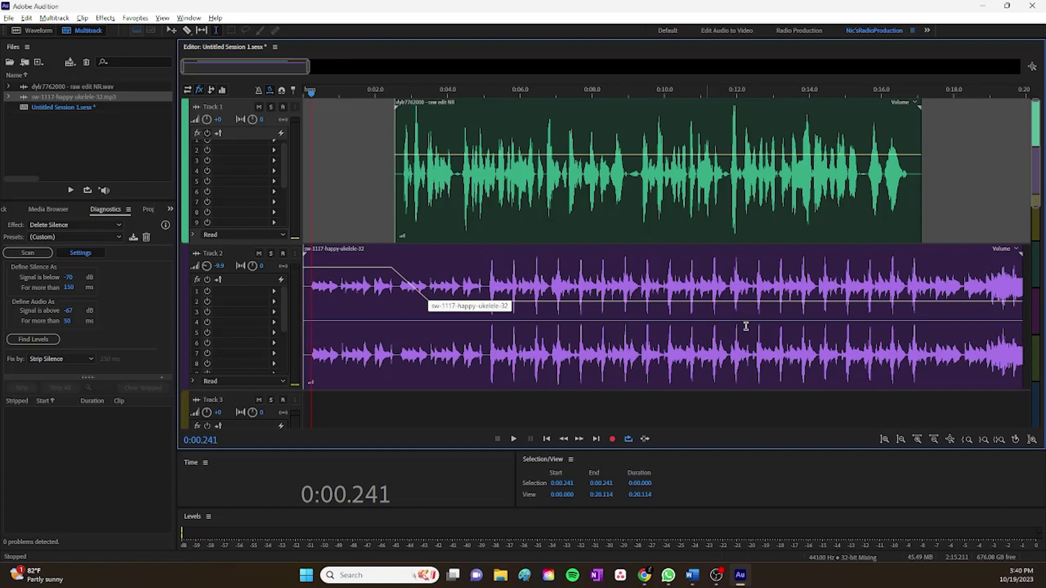
key("space")
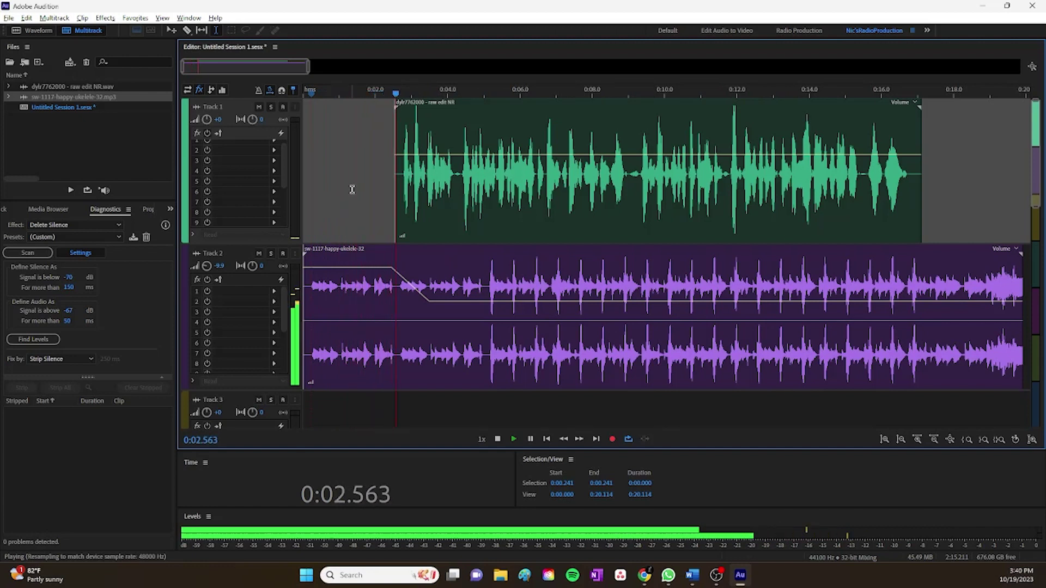
key("space")
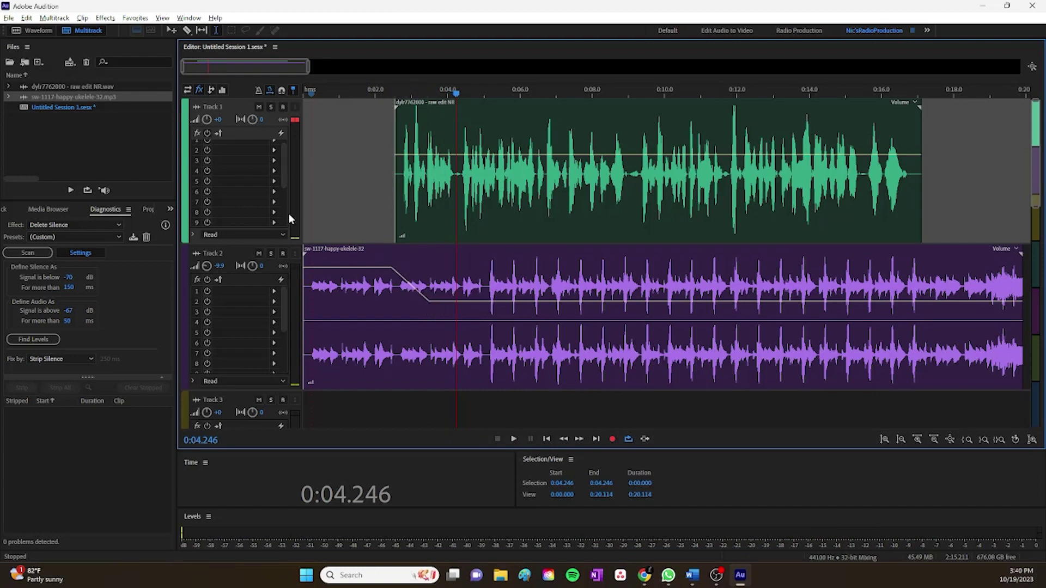
left_click(272, 254)
left_click(312, 216)
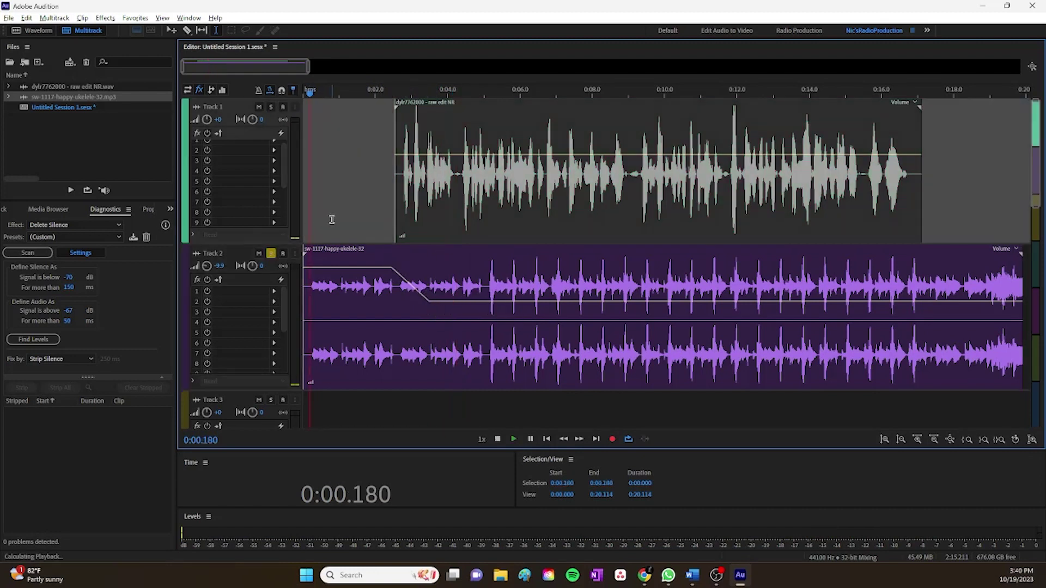
key("space")
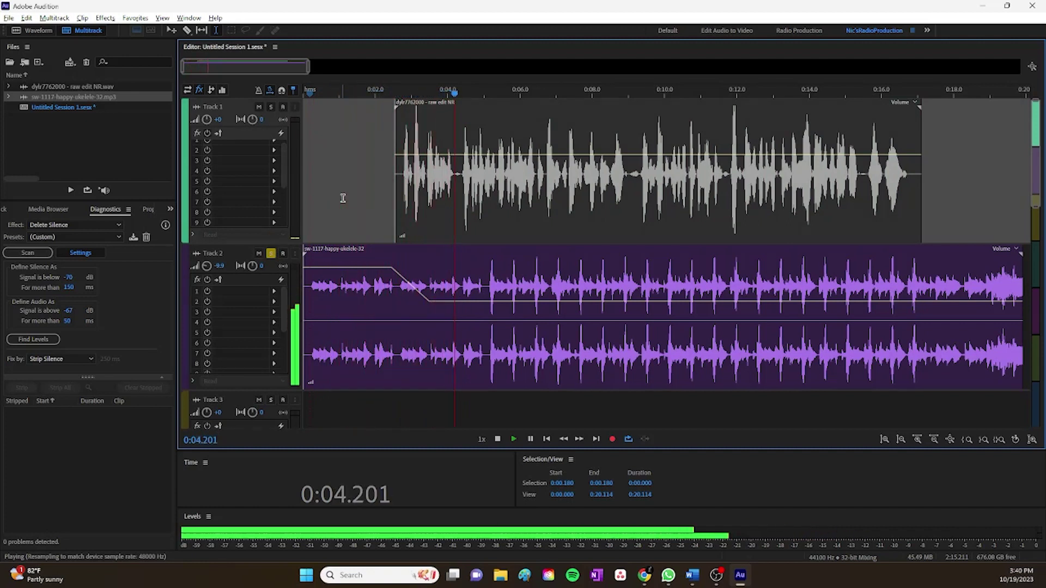
key("space")
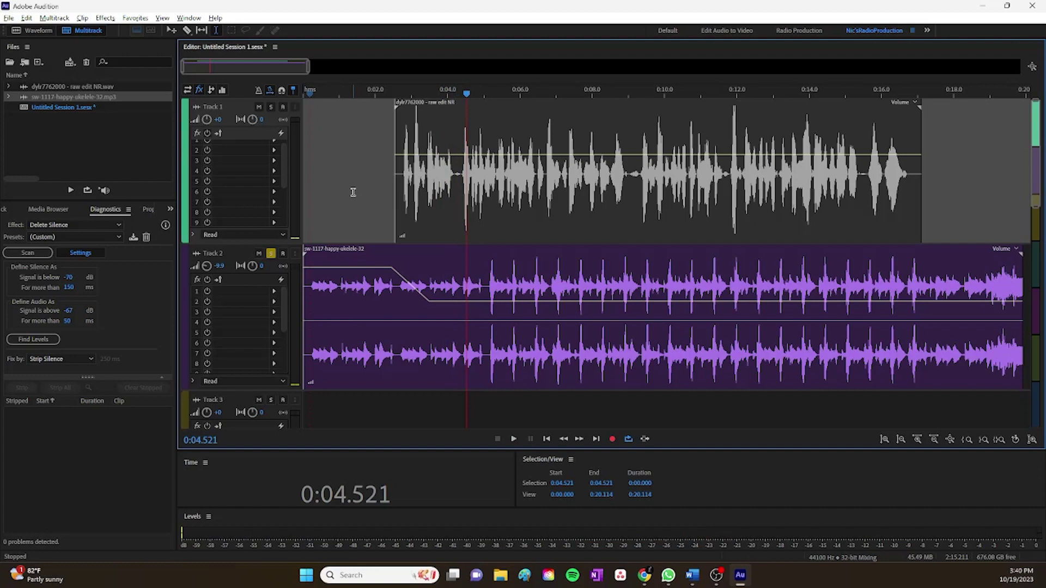
left_click(270, 254)
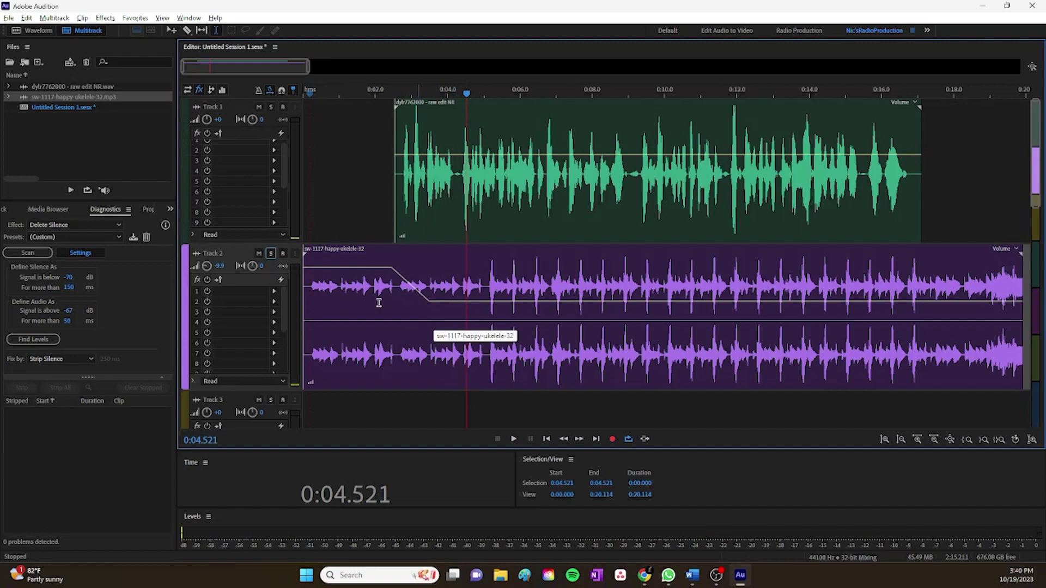
left_click(343, 212)
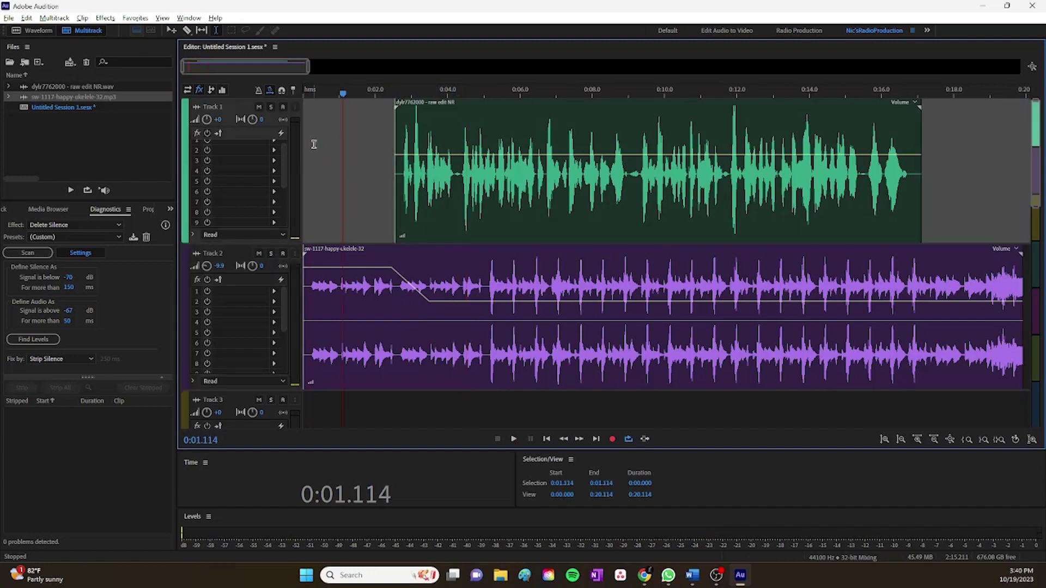
key("space")
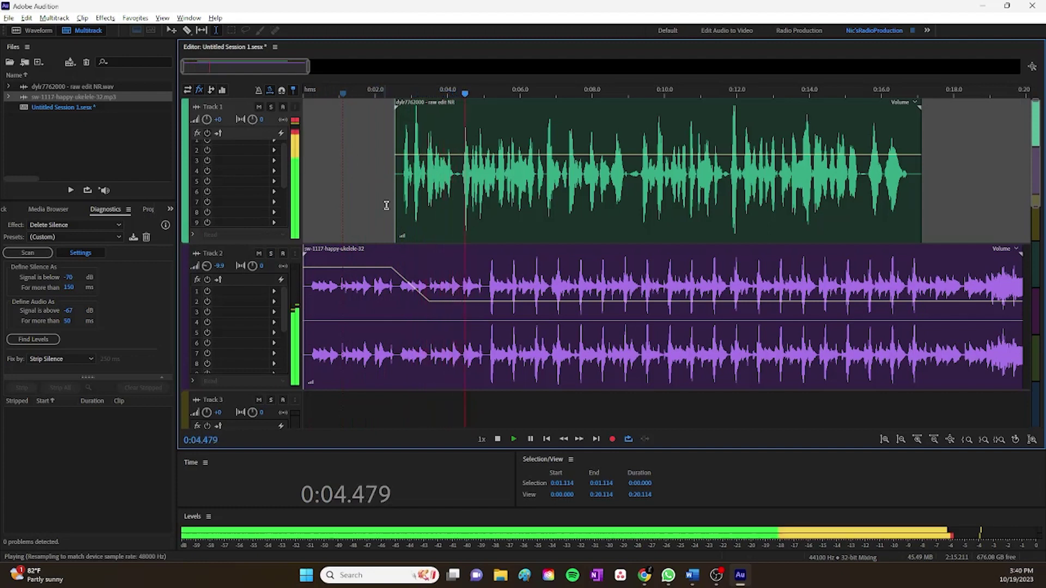
key("space")
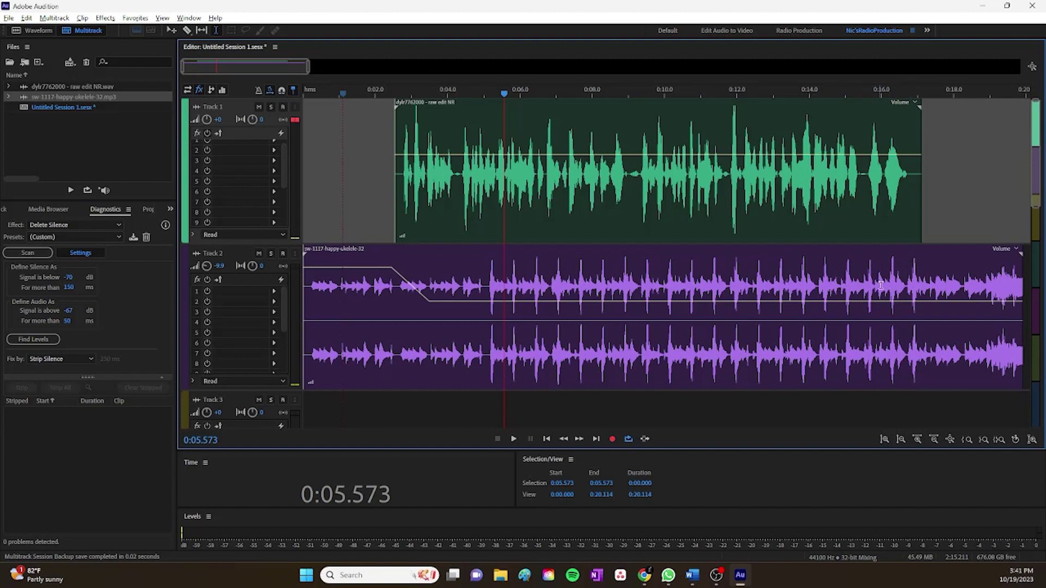
- Add a ukulele keyframe at 0:15.8, raise the level after it, and play from about 0:13.8
left_click(875, 303)
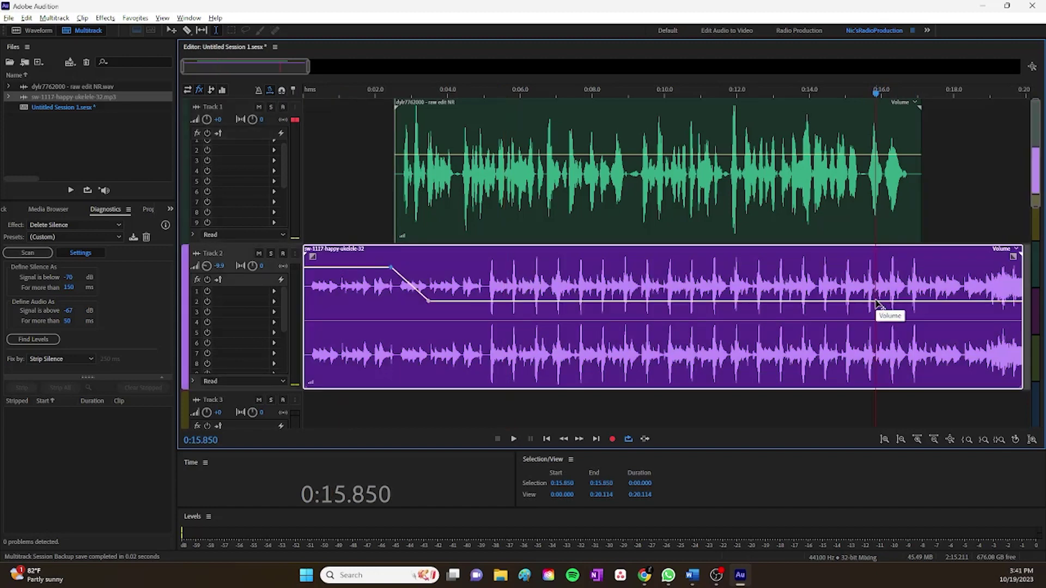
left_click(875, 302)
left_click_drag(911, 302, 918, 269)
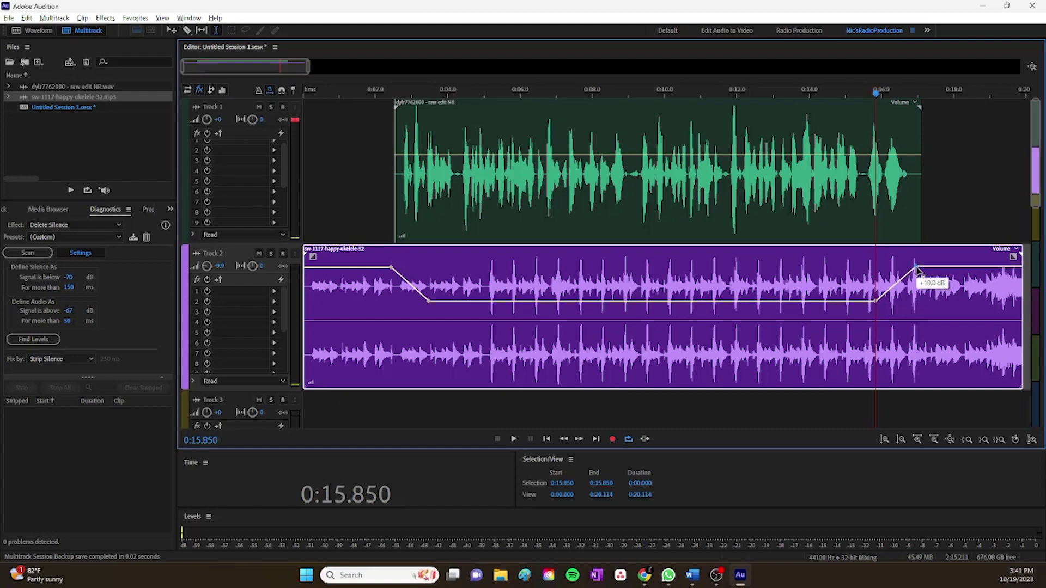
left_click(830, 267)
left_click(804, 275)
key("space")
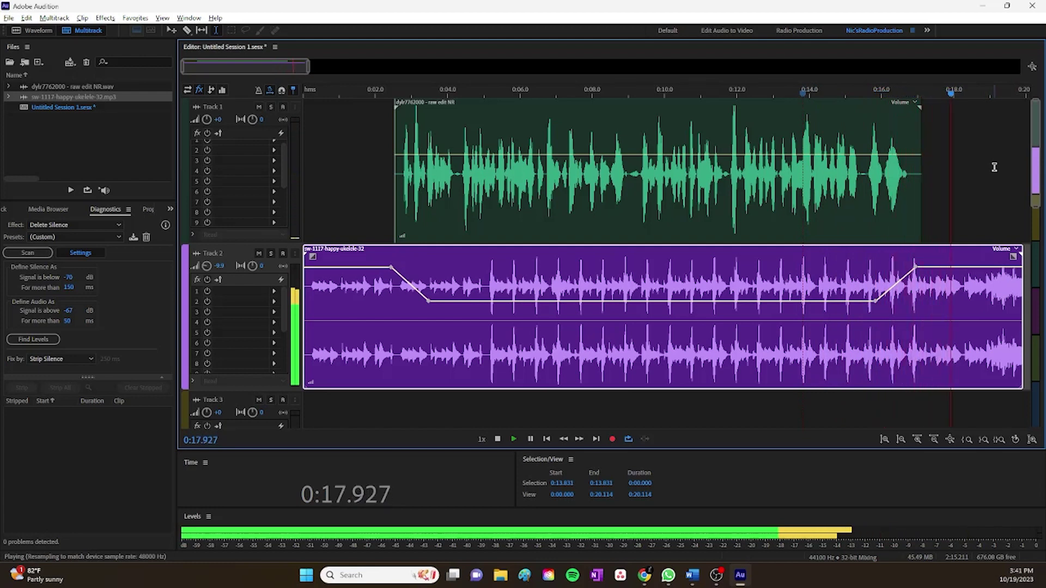
- Add a cosine fade-out from about 0:16.9 to the ukulele clip's end and play from 0:15.5
key("space")
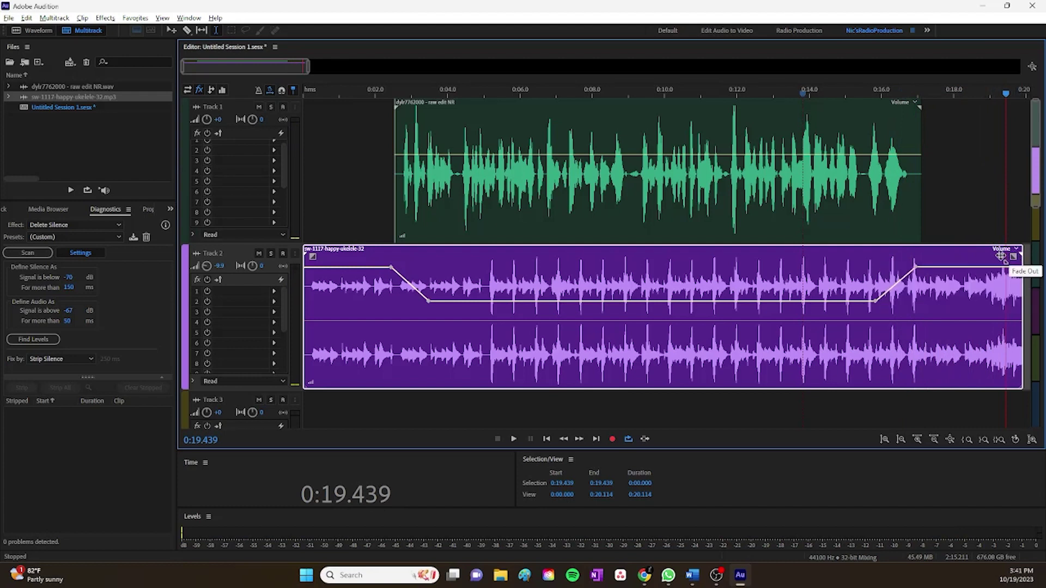
left_click_drag(1015, 259, 908, 262)
left_click(869, 224)
key("space")
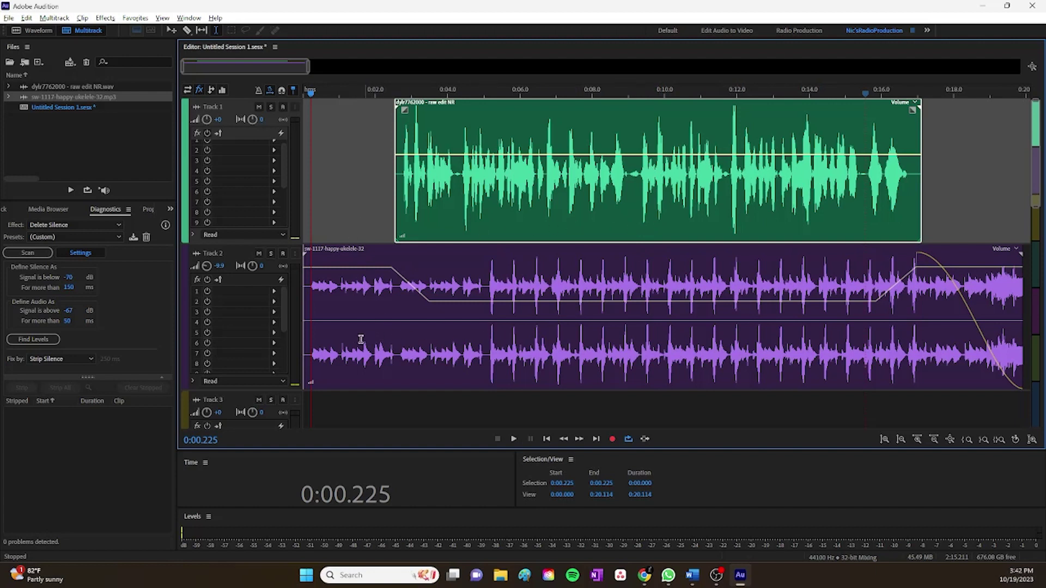
- Try time selections across both tracks at 0:01.8–0:04.0 and 0:15.5–0:17.0
left_click_drag(367, 340, 415, 340)
left_click(324, 299)
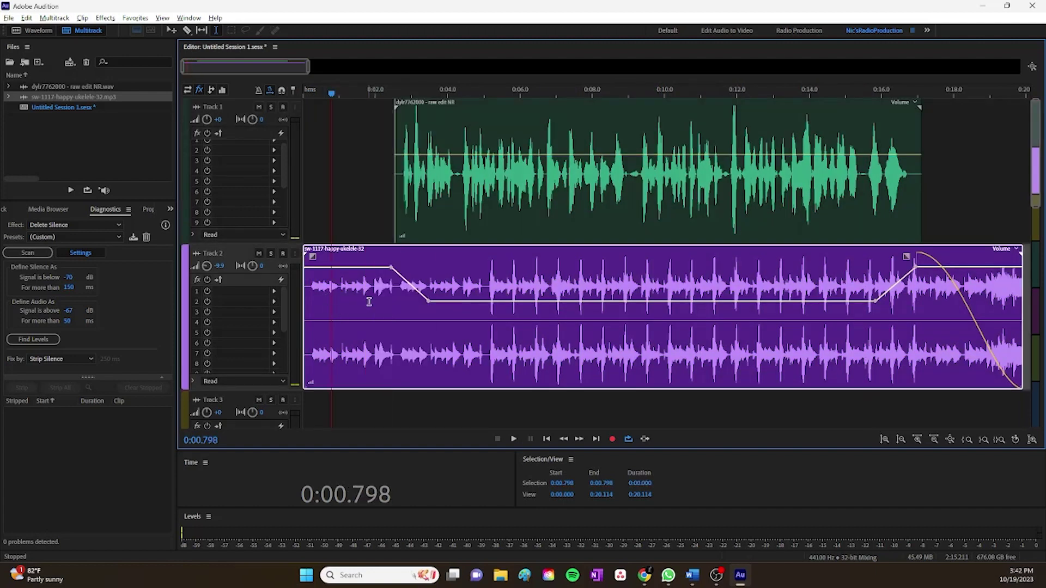
left_click_drag(369, 302, 449, 220)
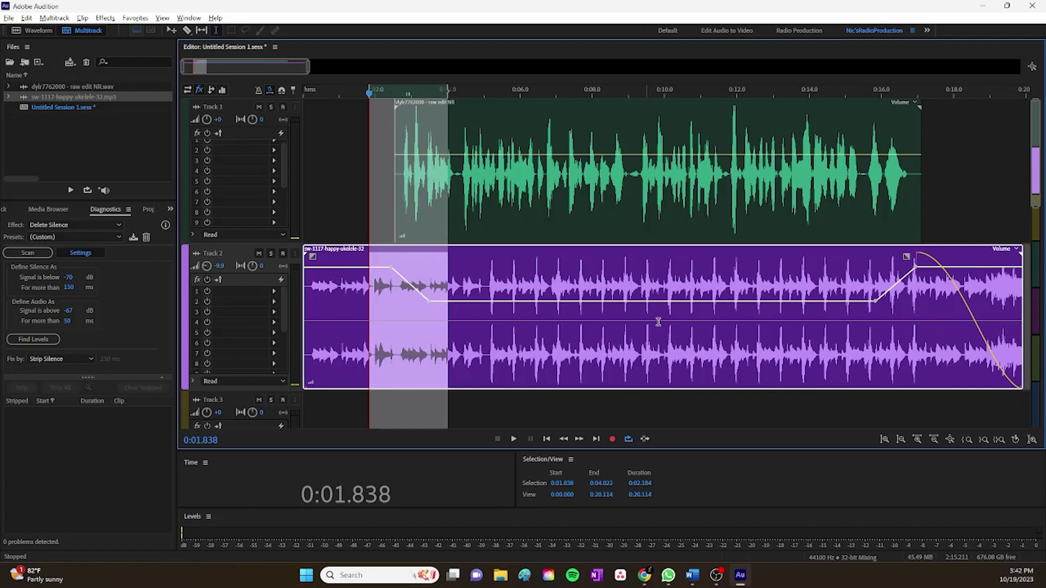
left_click(695, 335)
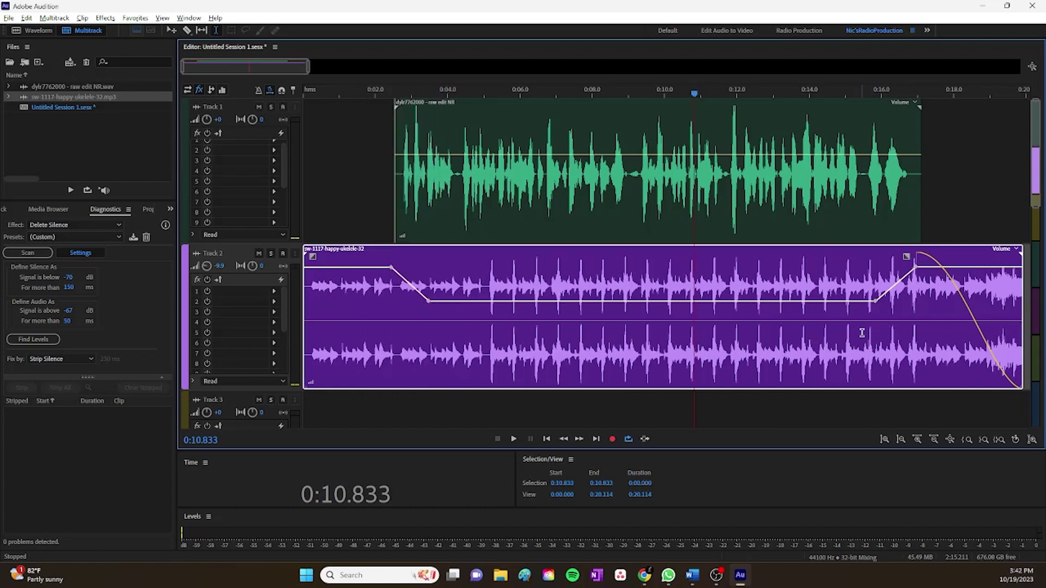
left_click_drag(862, 333, 919, 339)
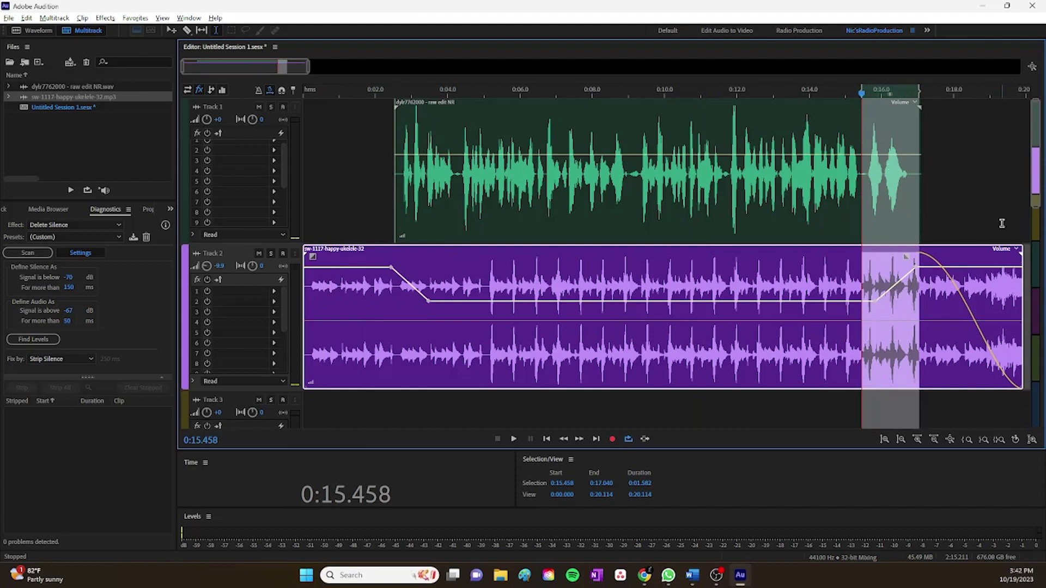
- Select the ducked span from 0:05.0 to about 0:15.8 across both tracks
left_click(713, 202)
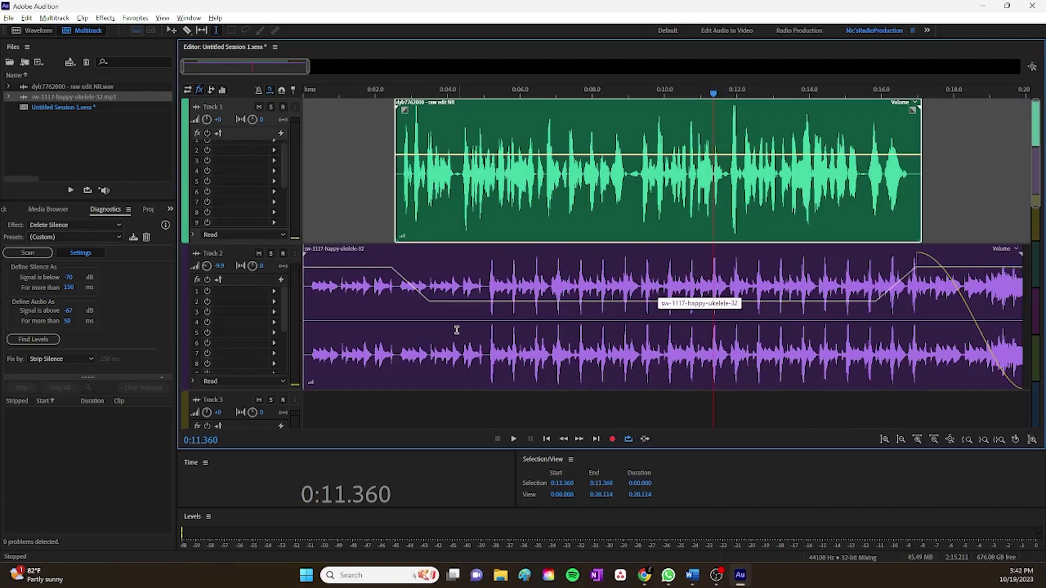
left_click_drag(450, 341, 869, 335)
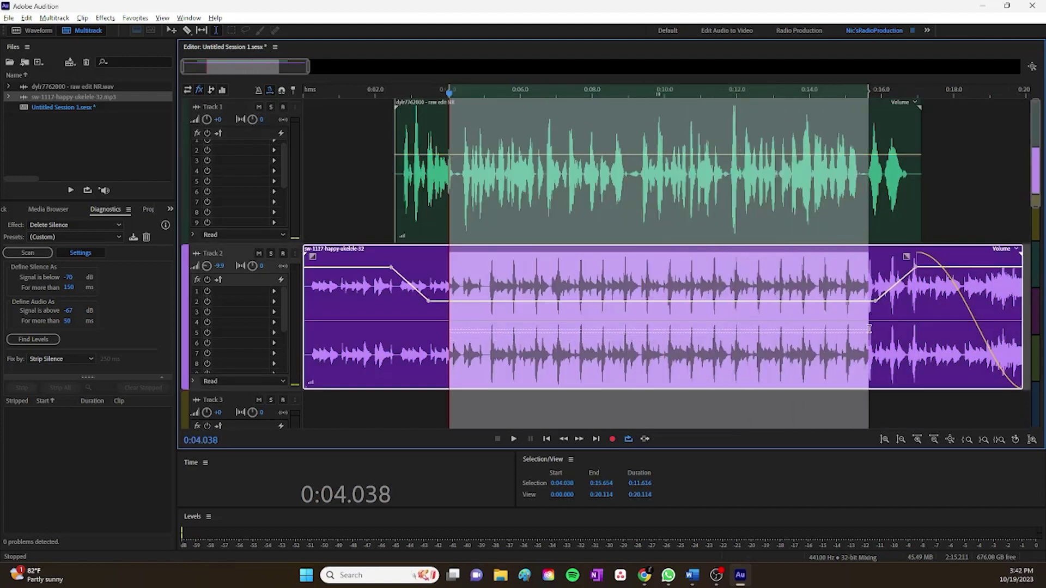
left_click(752, 334)
left_click_drag(484, 322, 872, 335)
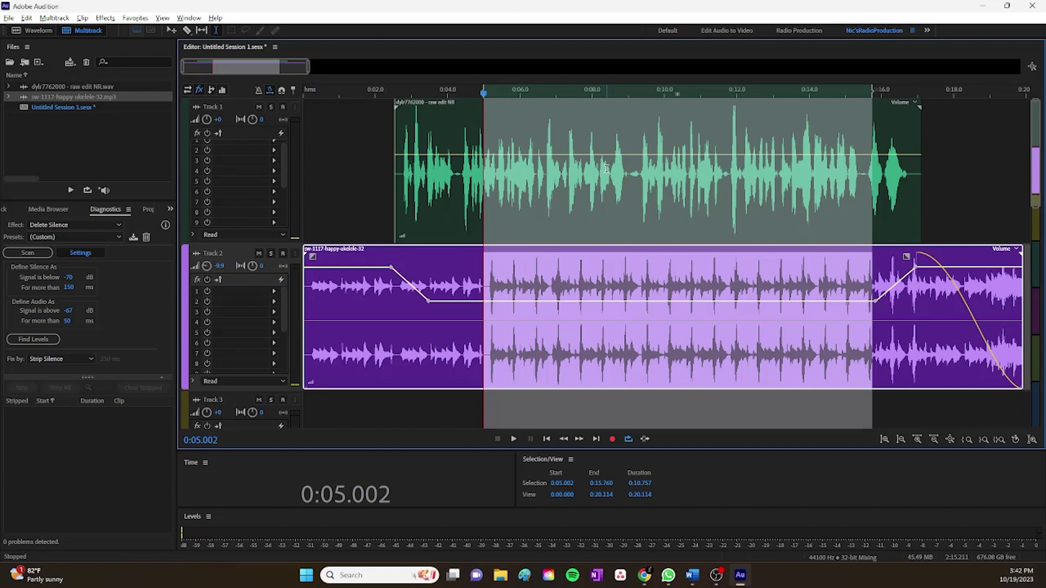
- Open the Mixer with Alt+2, check playback, and set Track 2 to -29.3 dB and Mix to -36.5 dB
key("alt+2")
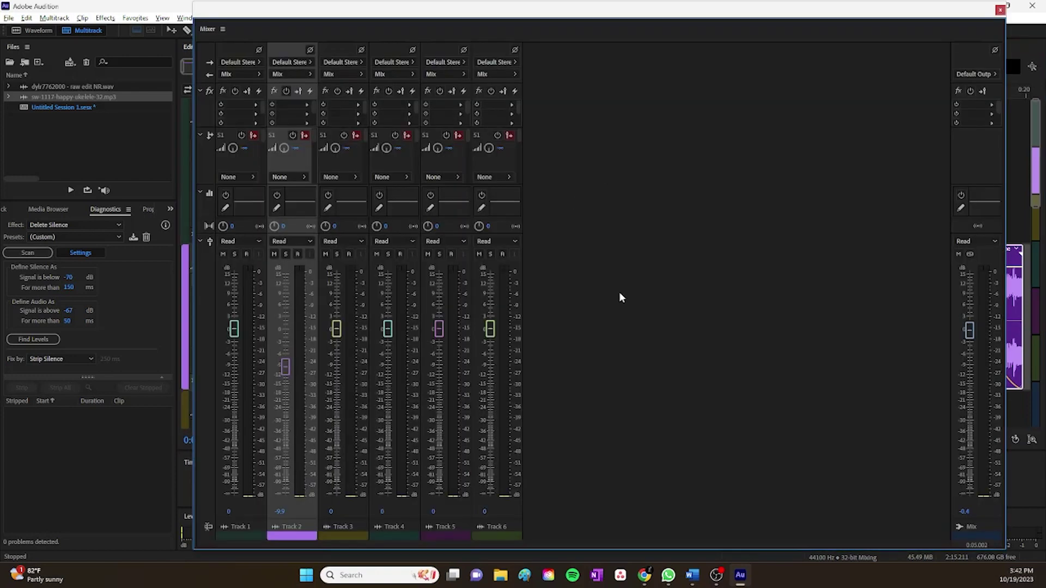
key("space")
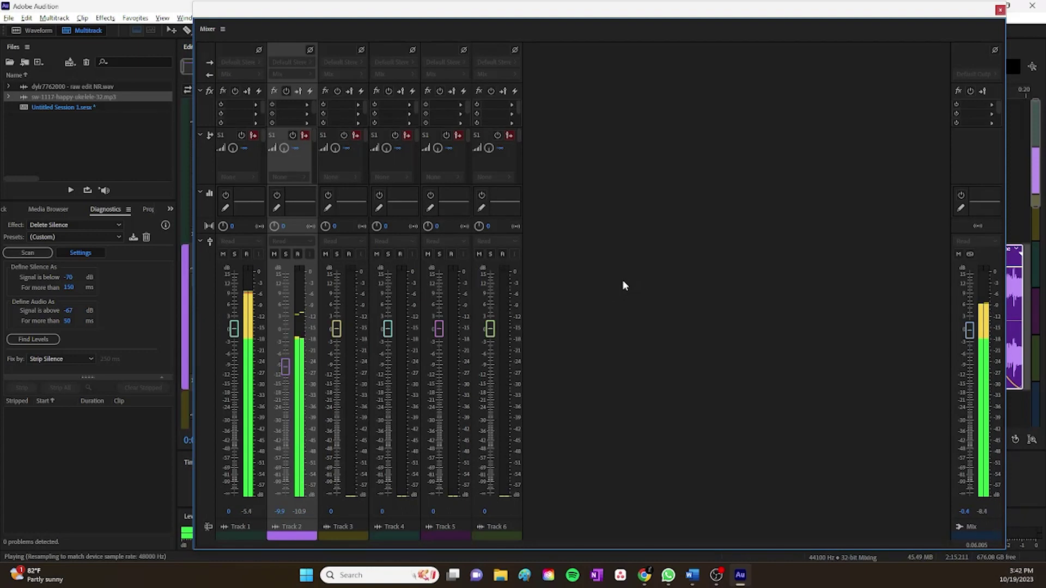
key("space")
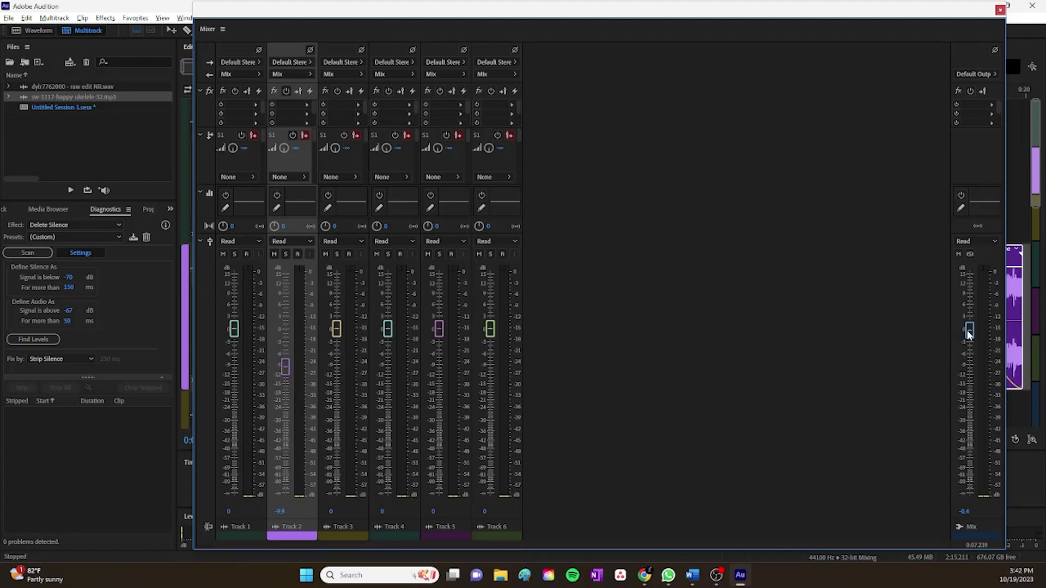
left_click_drag(285, 367, 292, 418)
left_click_drag(970, 329, 970, 397)
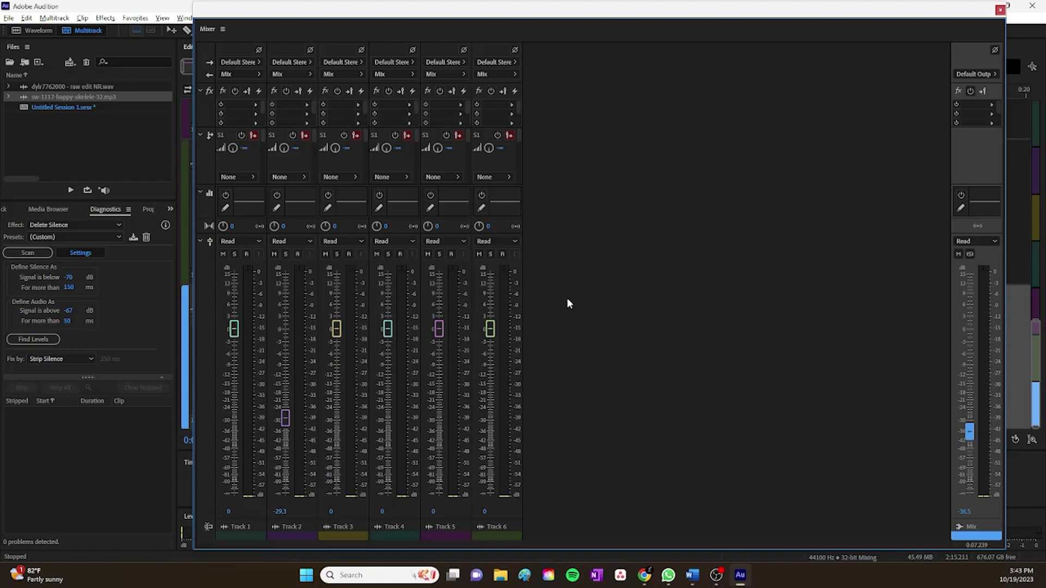
- Play the session and push the Mix master fader up from -36.5 to -21.5 dB
key("space")
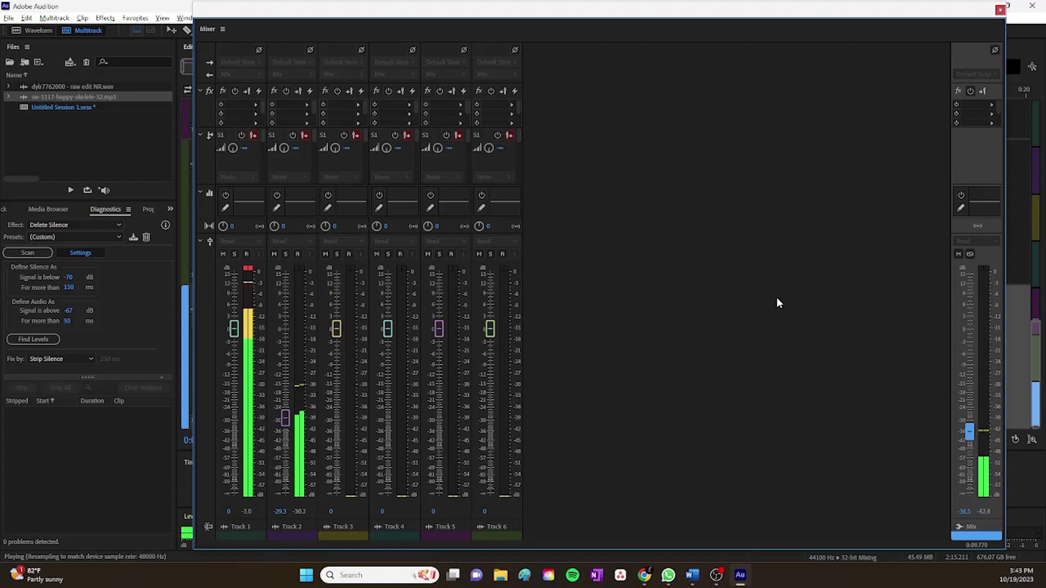
left_click_drag(969, 434, 967, 428)
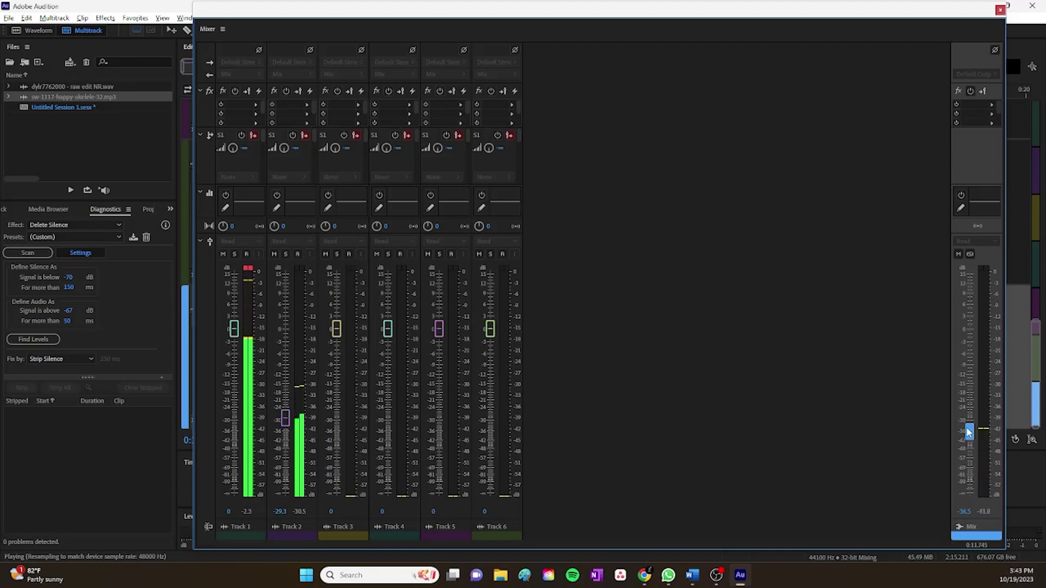
scroll(968, 428, "up", 5)
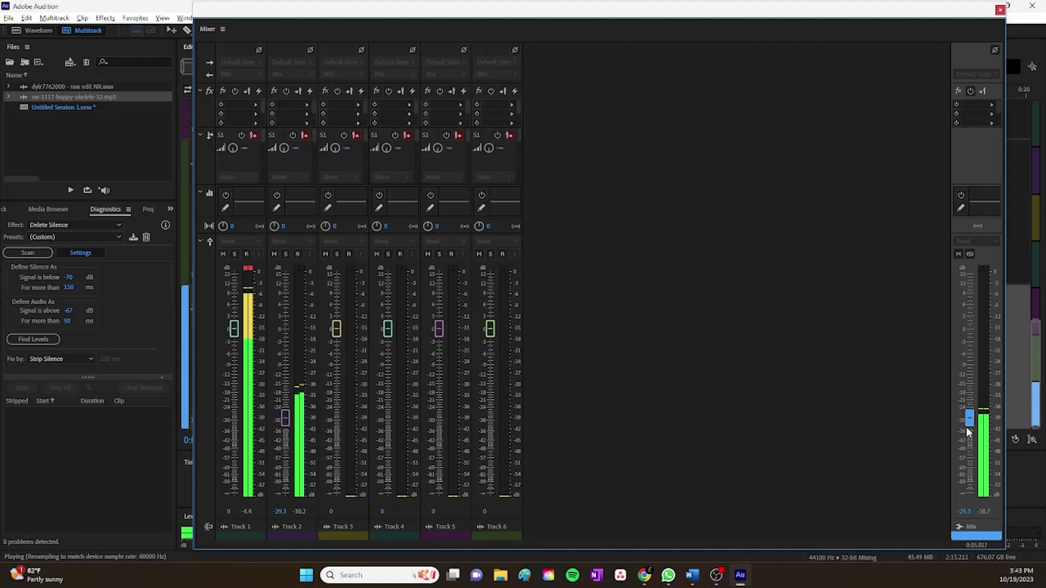
scroll(968, 432, "up", 2)
scroll(968, 432, "up", 5)
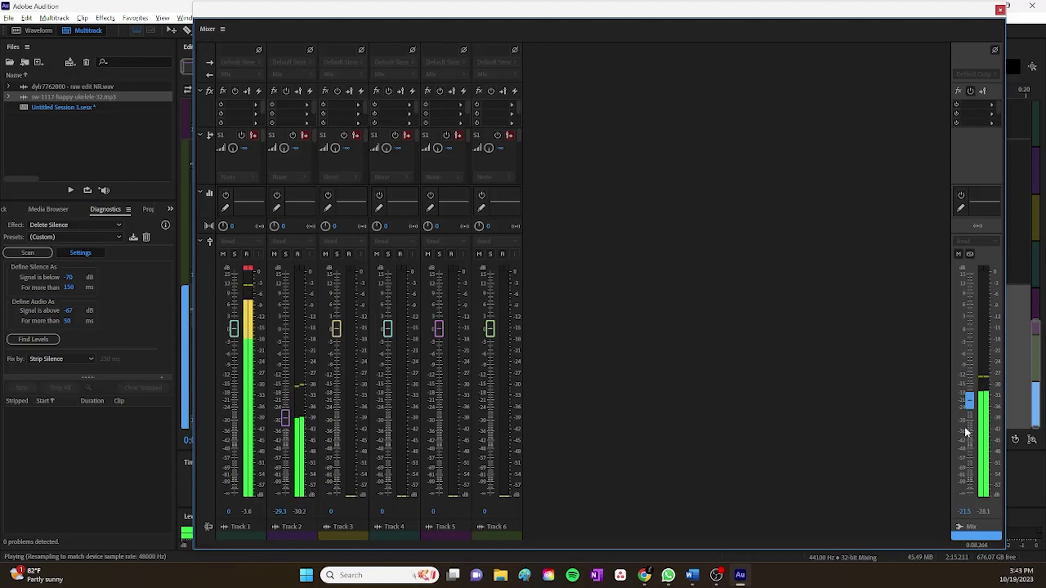
- Restart playback and scroll the level up, leaving master Mix at -0.3 dB and Track 2 at -30.8
key("space")
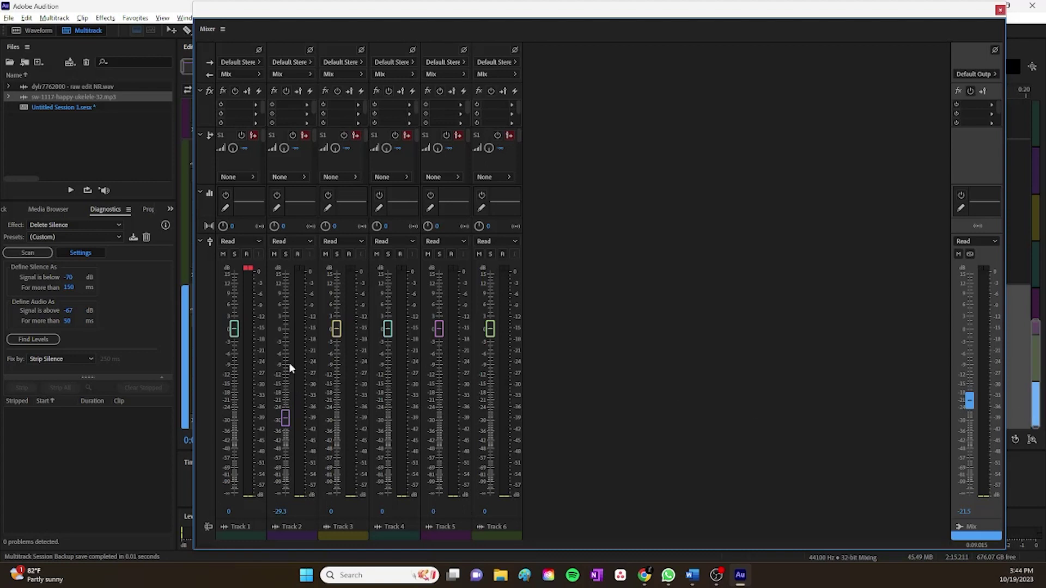
key("space")
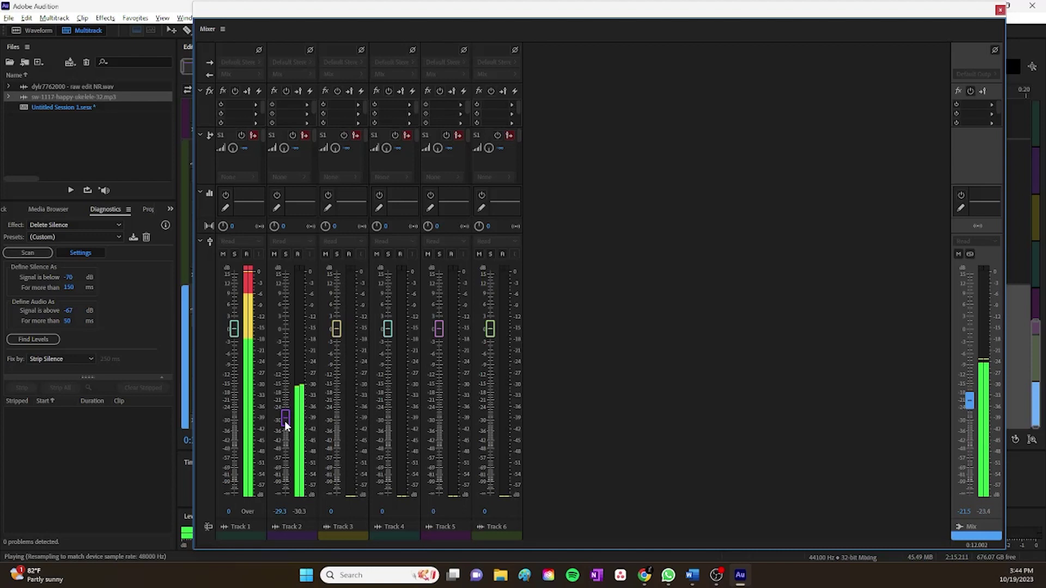
scroll(285, 423, "up", 3)
scroll(285, 424, "up", 2)
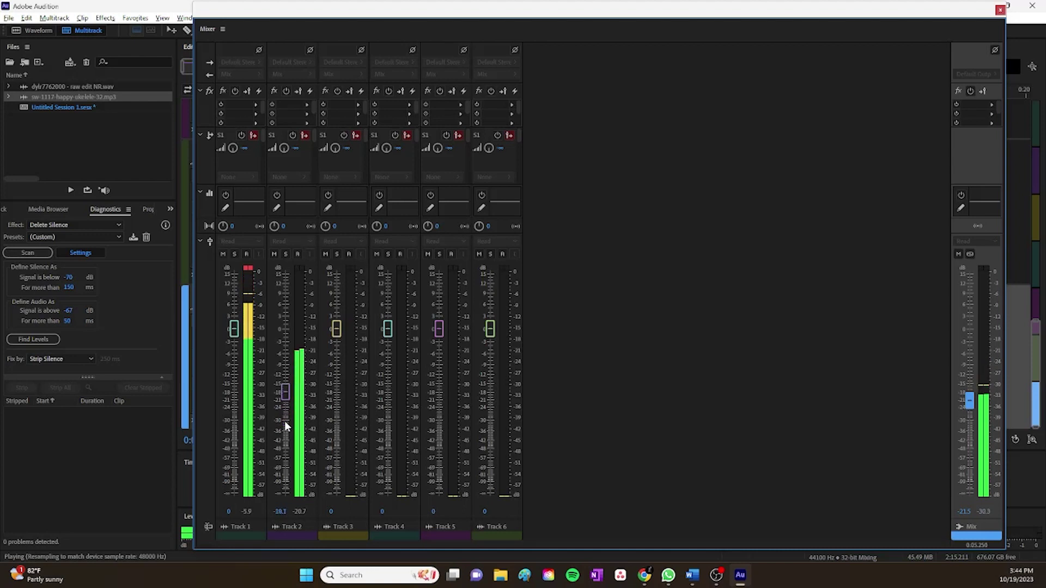
scroll(286, 425, "up", 2)
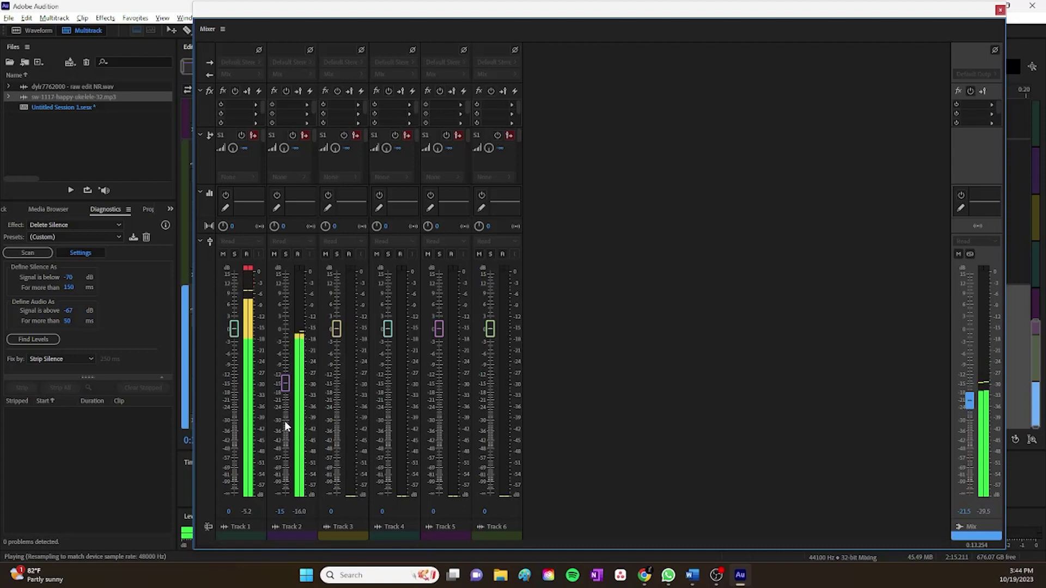
scroll(287, 426, "up", 3)
scroll(287, 426, "up", 3)
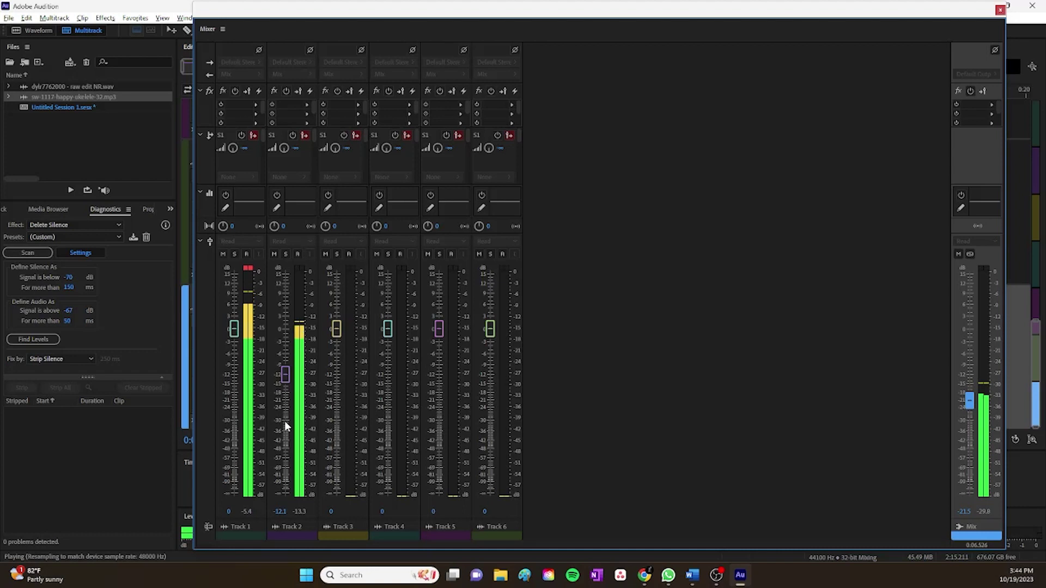
scroll(287, 426, "up", 3)
- Raise the master Mix fader to -0.3 dB and stop playback
left_click_drag(970, 404, 971, 331)
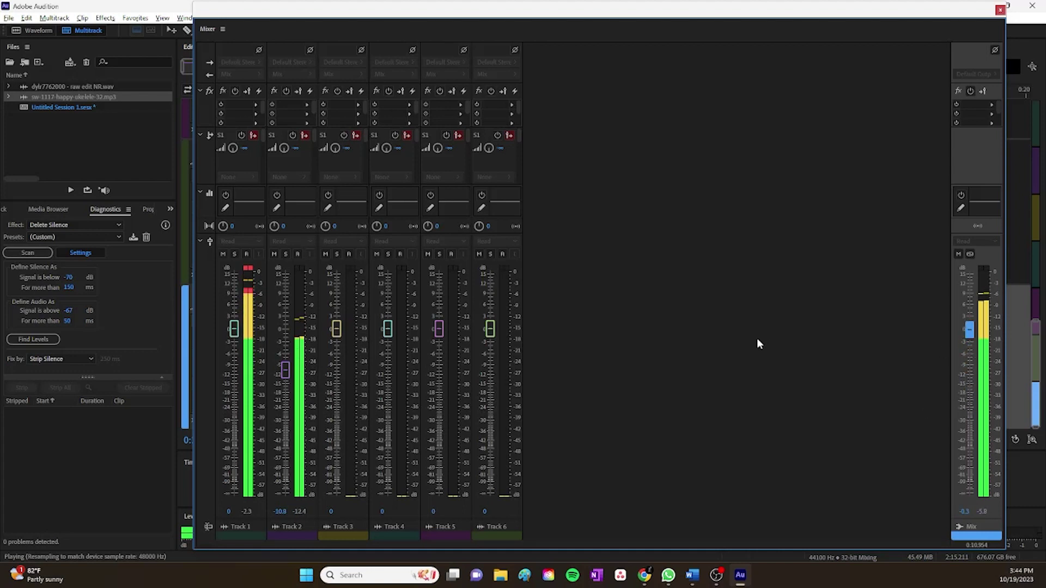
key("space")
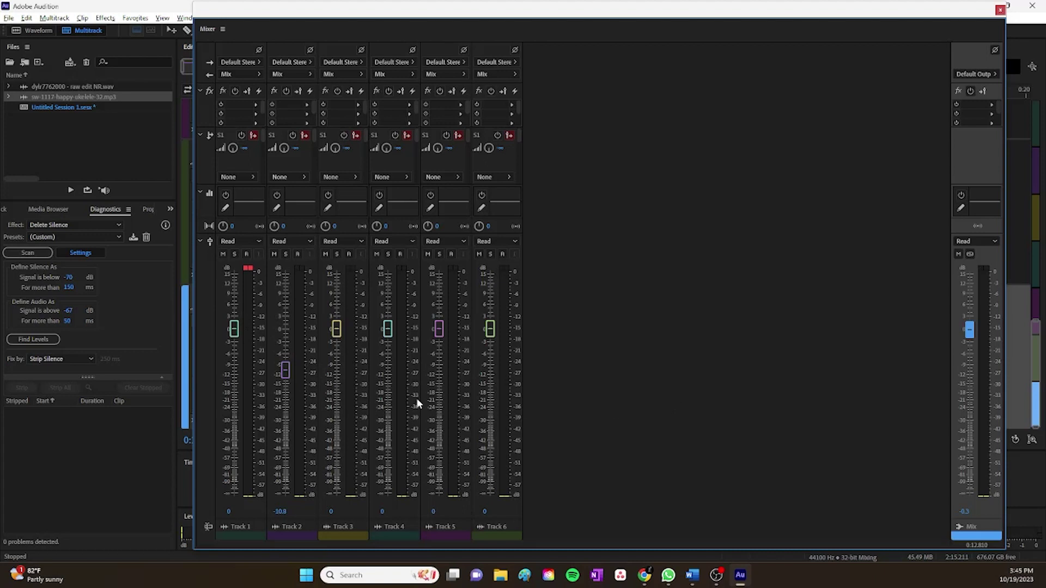
scroll(286, 369, "up", 1)
scroll(288, 375, "down", 2)
left_click_drag(285, 370, 285, 374)
scroll(285, 376, "down", 1)
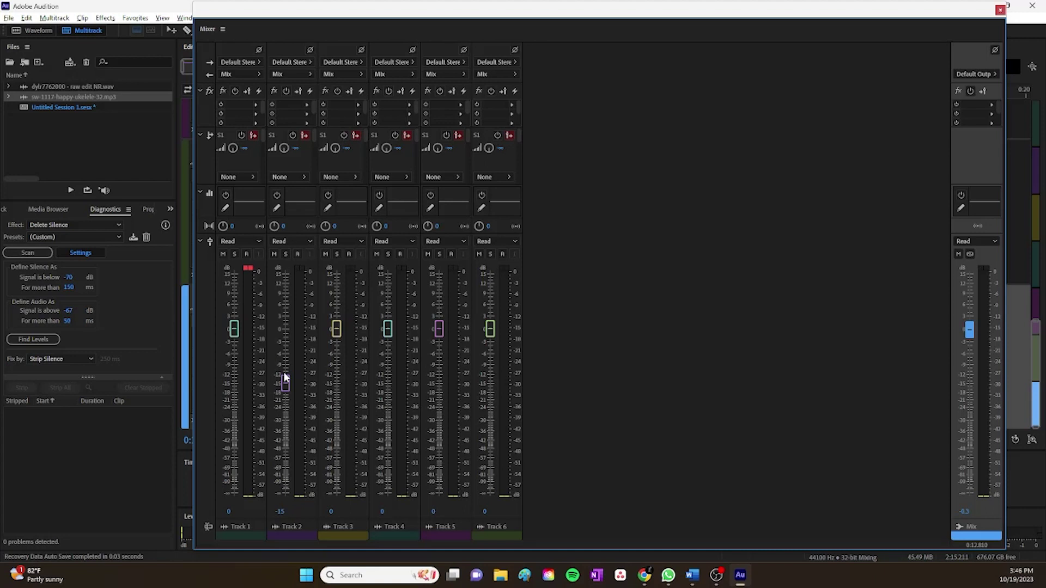
scroll(285, 377, "up", 3)
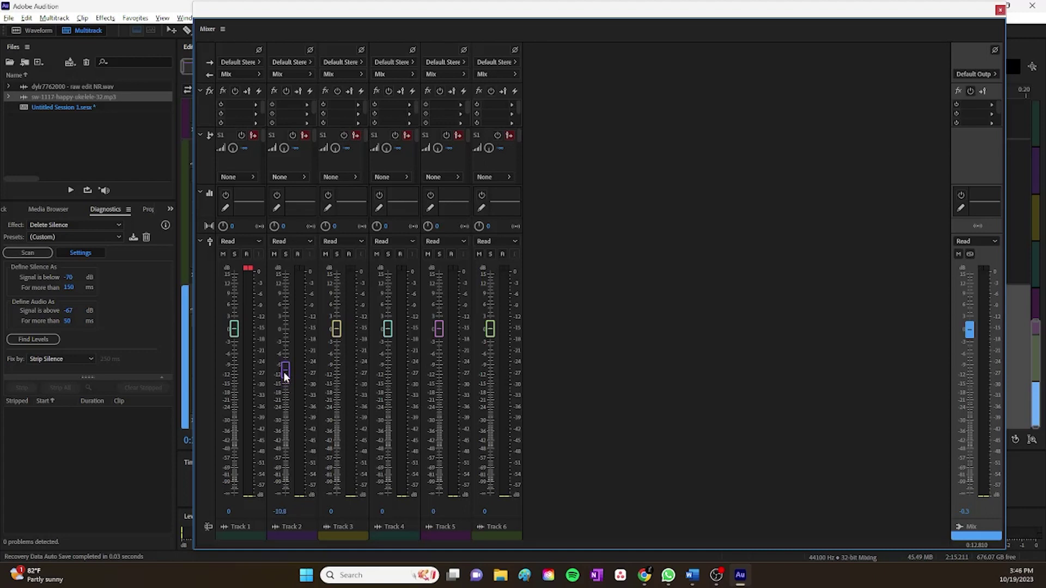